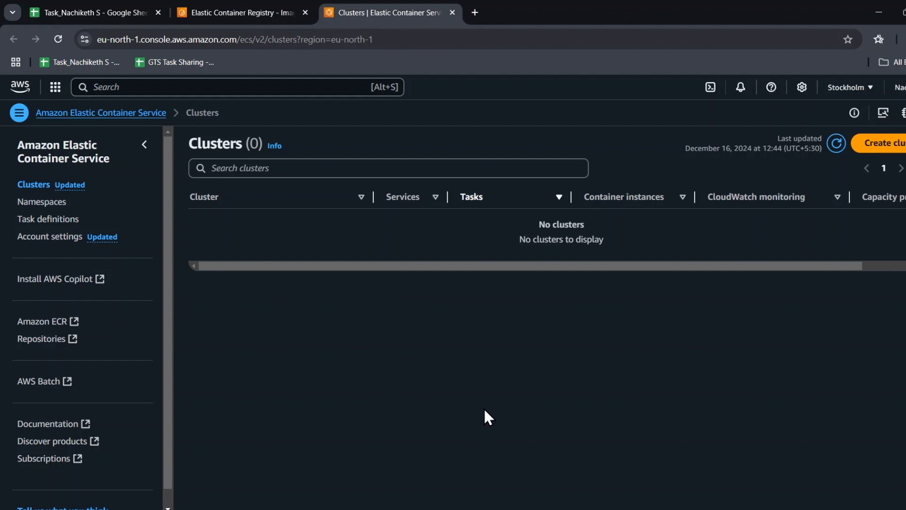
- Begin a new ECS cluster and name it webapp
click(883, 142)
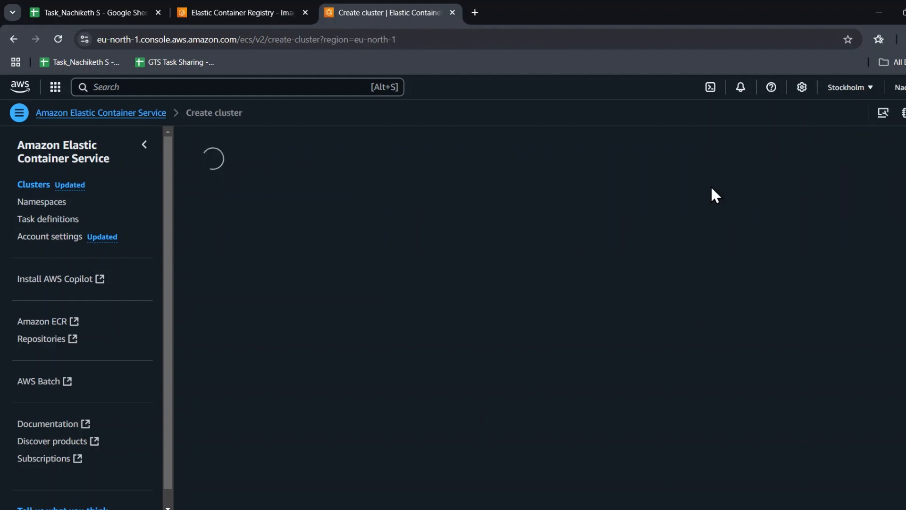
click(264, 245)
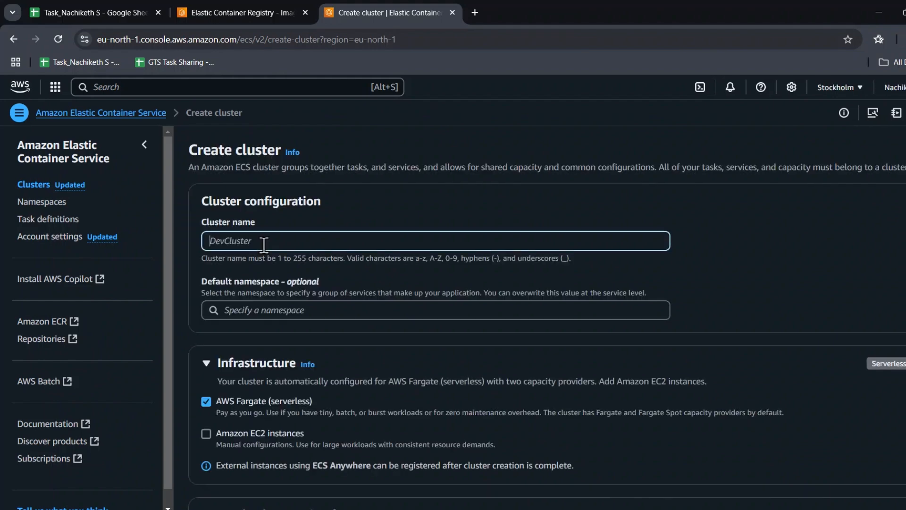
text(webapp)
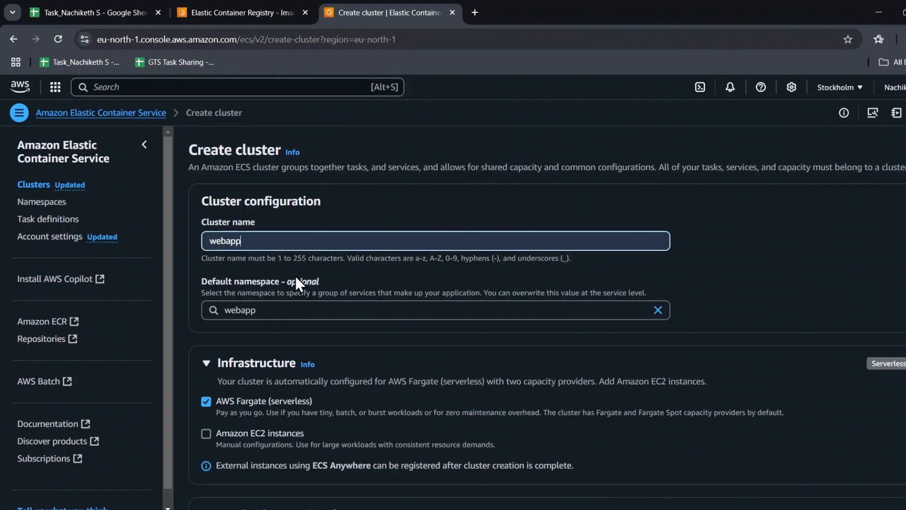
scroll(294, 274, down, 4)
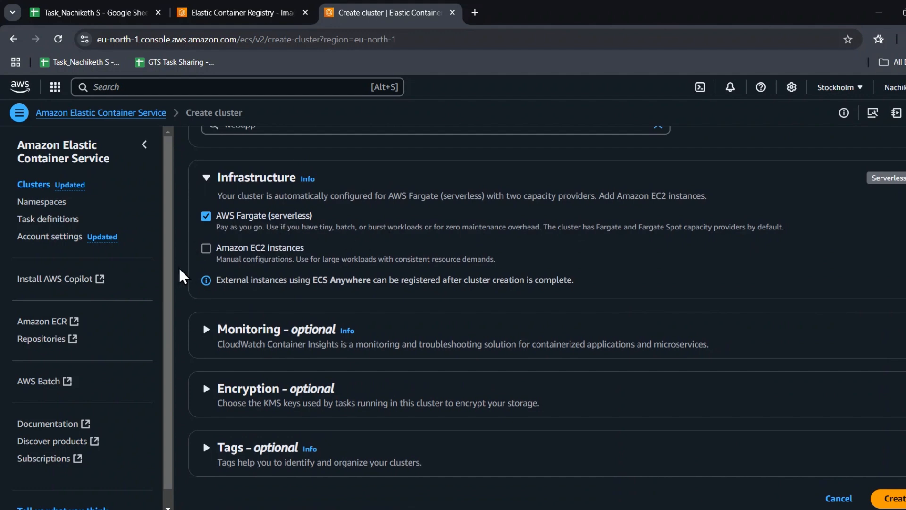
click(206, 248)
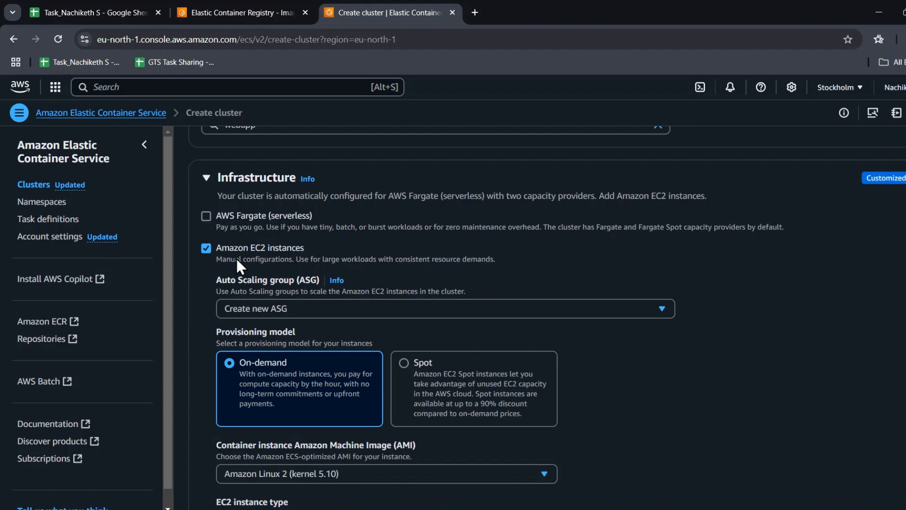
scroll(293, 254, down, 1)
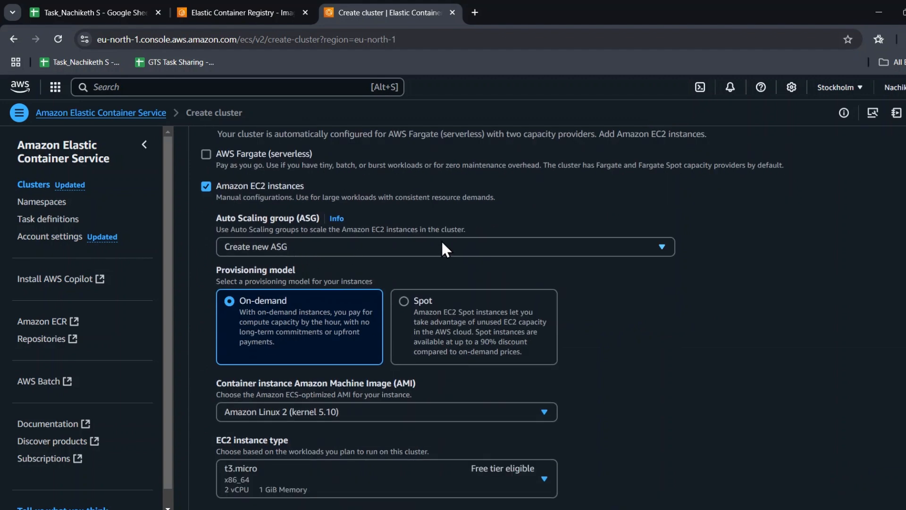
scroll(446, 247, down, 1)
scroll(319, 361, down, 3)
scroll(319, 361, up, 6)
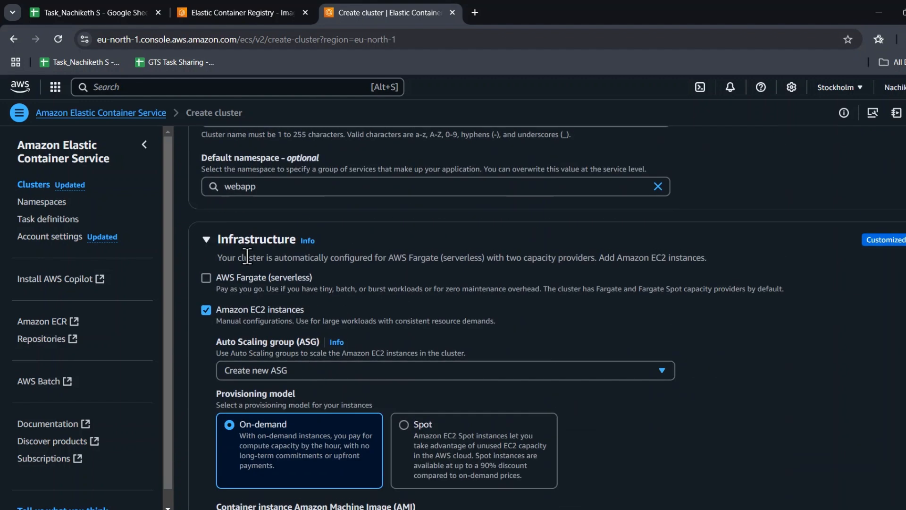
click(206, 278)
click(206, 308)
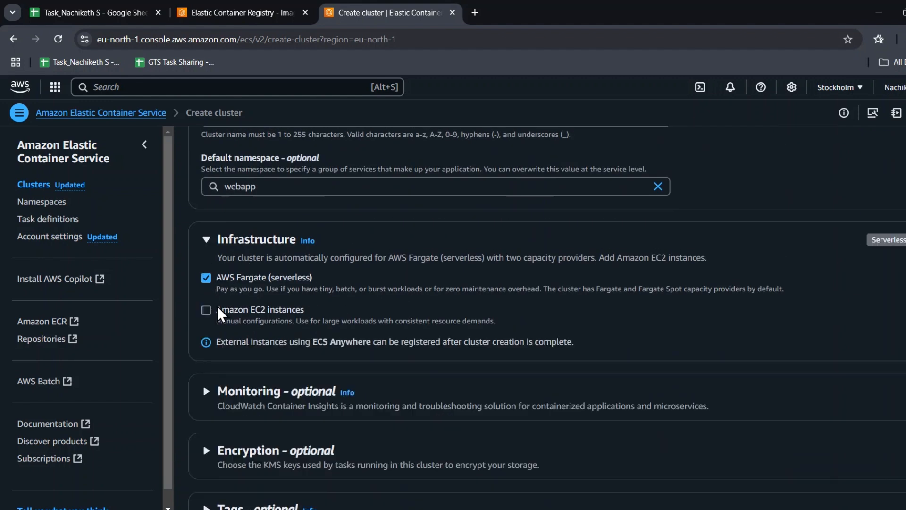
- Create the webapp cluster with AWS Fargate (serverless) as its infrastructure
scroll(661, 349, down, 1)
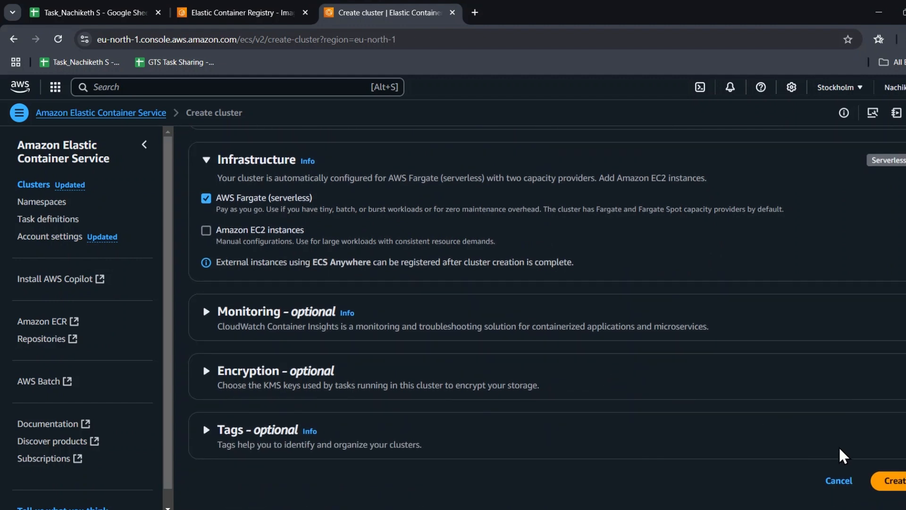
click(893, 481)
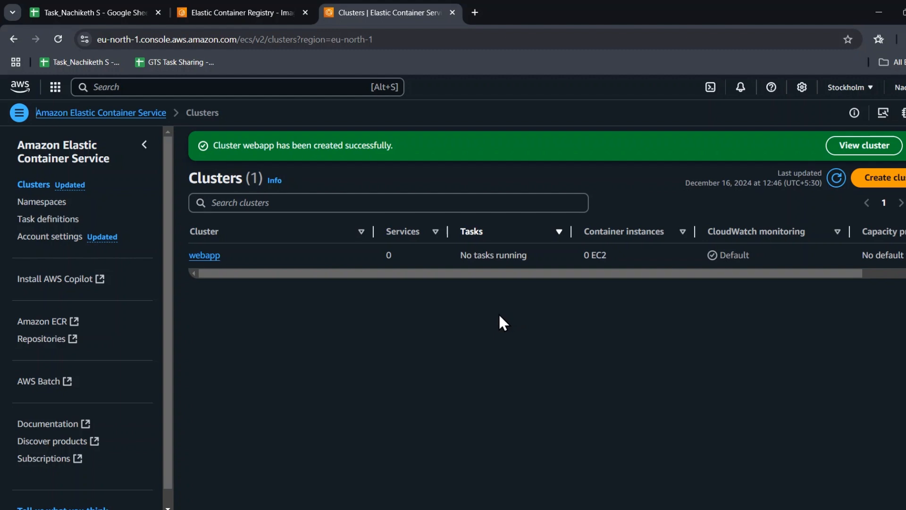
- Begin a new ECS task definition with the family name webapp
click(67, 220)
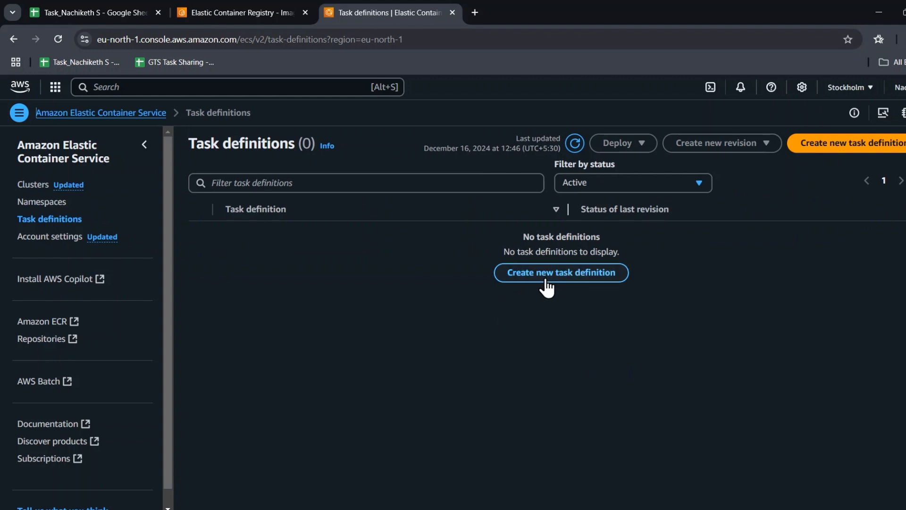
click(546, 281)
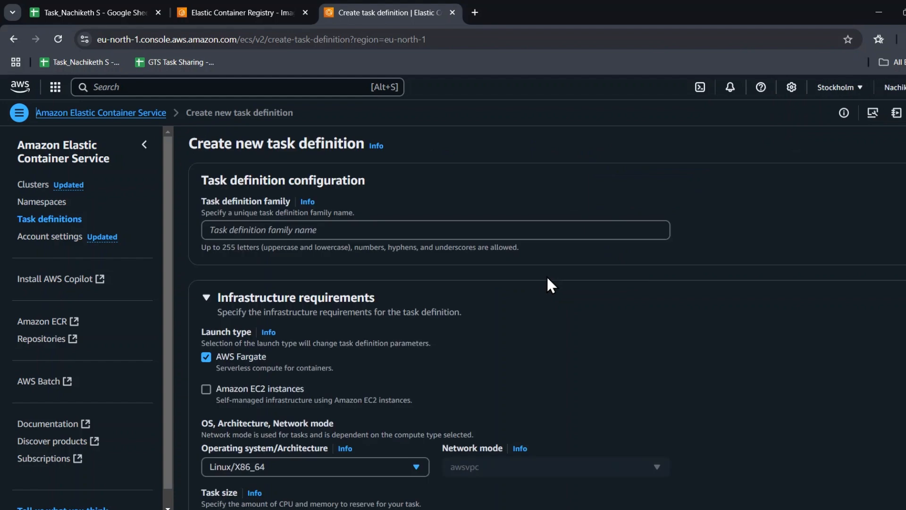
click(282, 230)
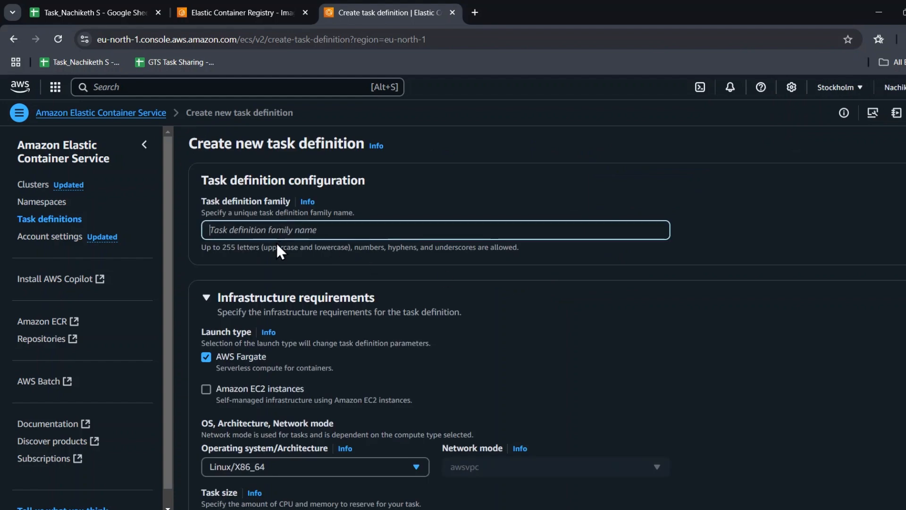
text(webapp)
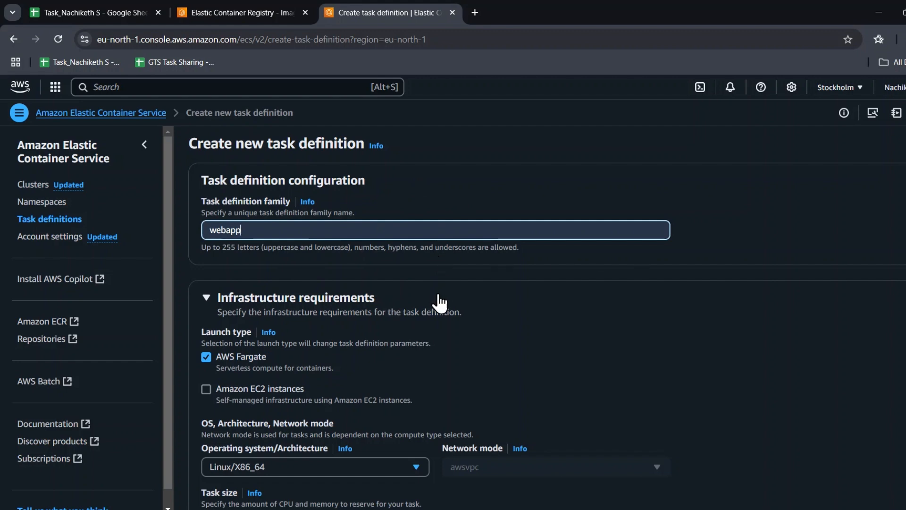
- Set the task memory to 2 GB in the infrastructure requirements
scroll(450, 305, down, 1)
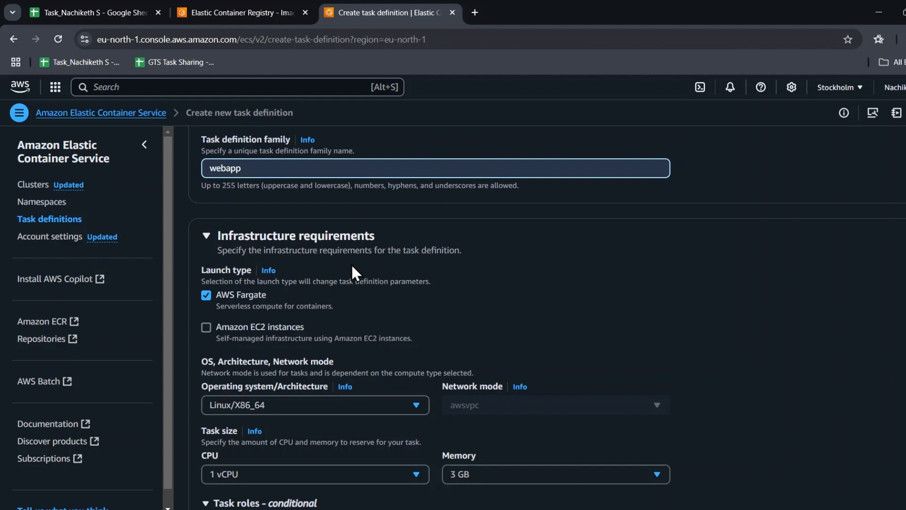
scroll(351, 263, down, 2)
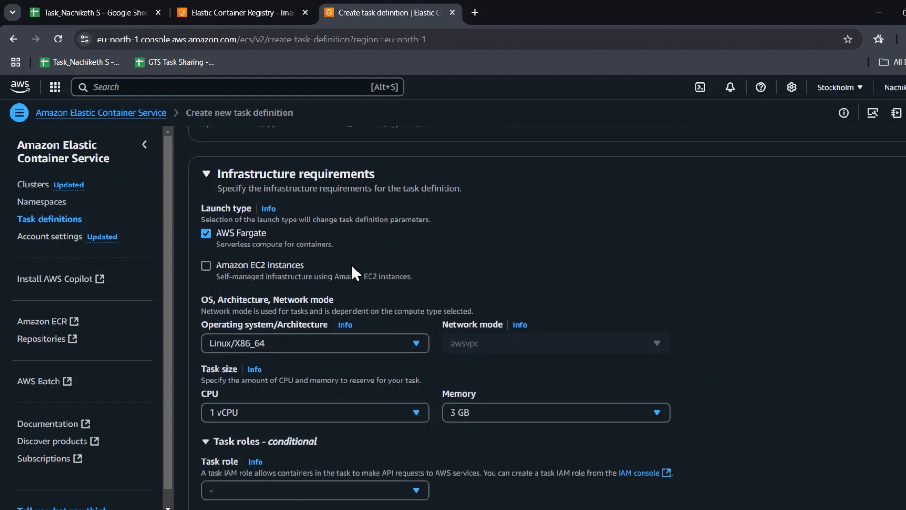
scroll(352, 267, down, 4)
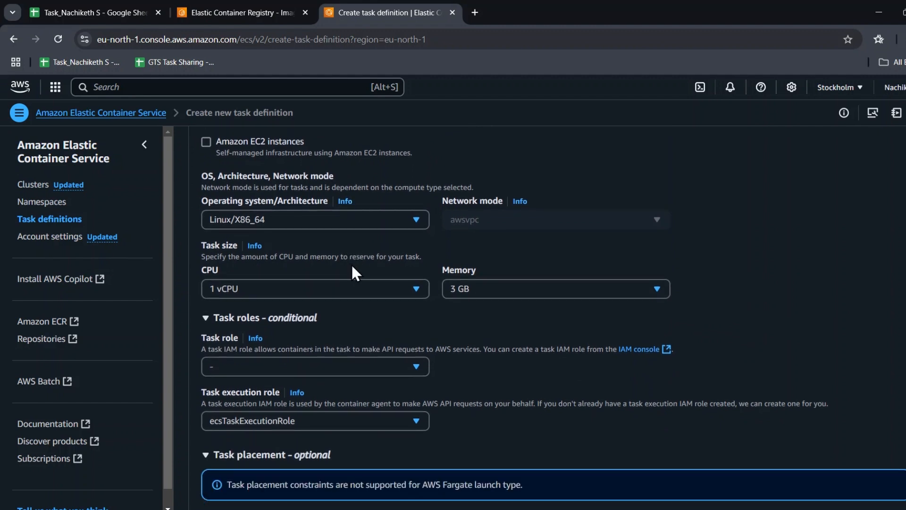
scroll(297, 305, up, 2)
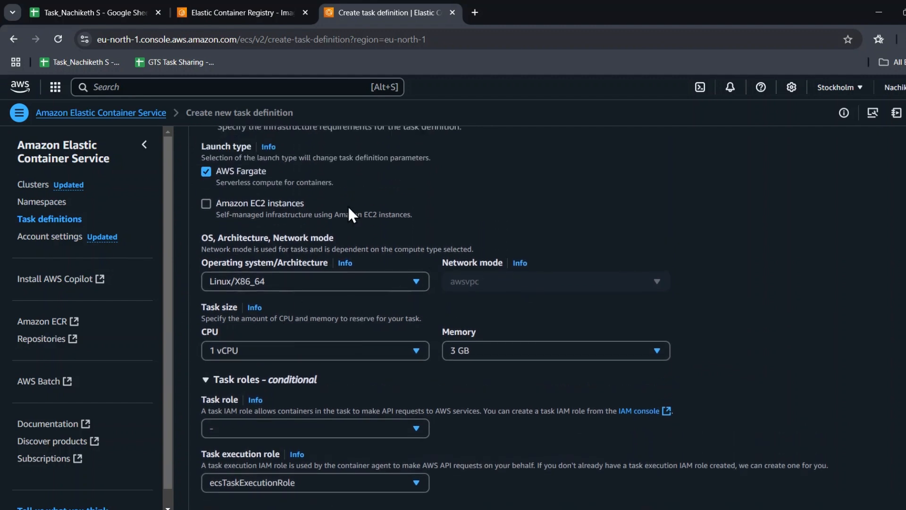
scroll(412, 298, down, 2)
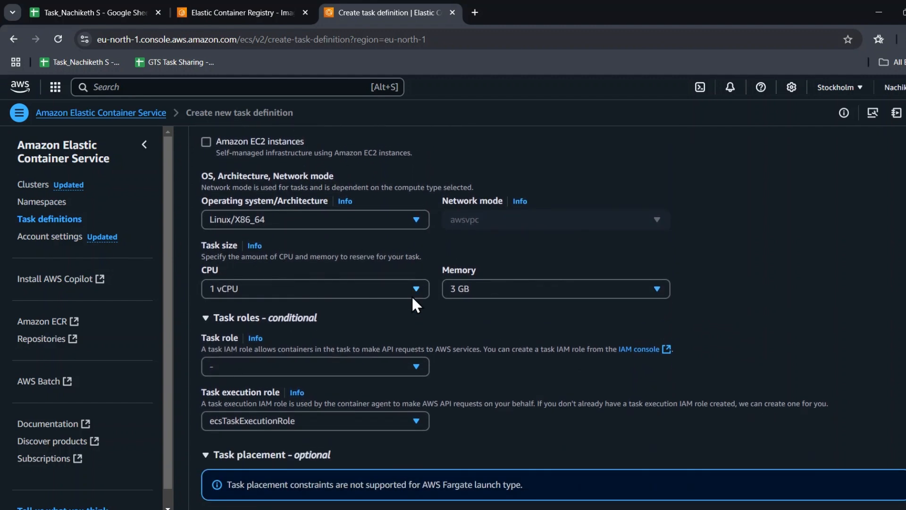
click(479, 288)
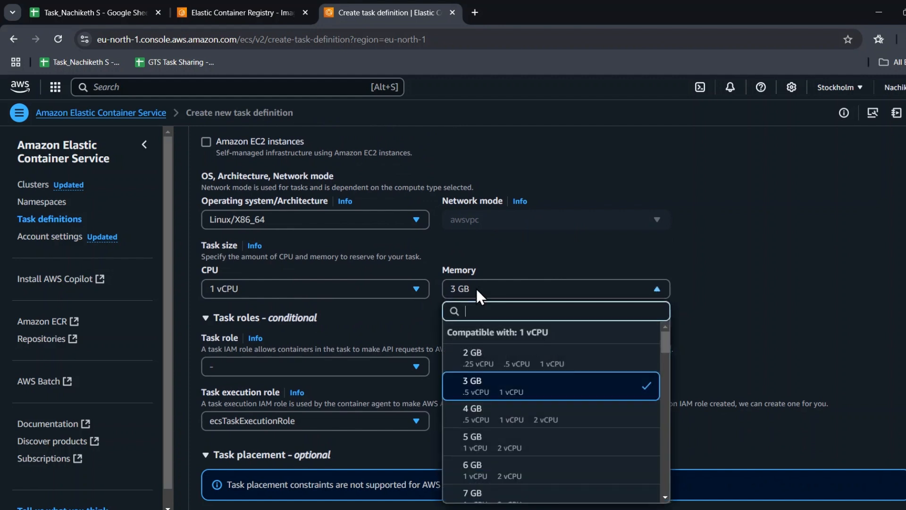
click(482, 351)
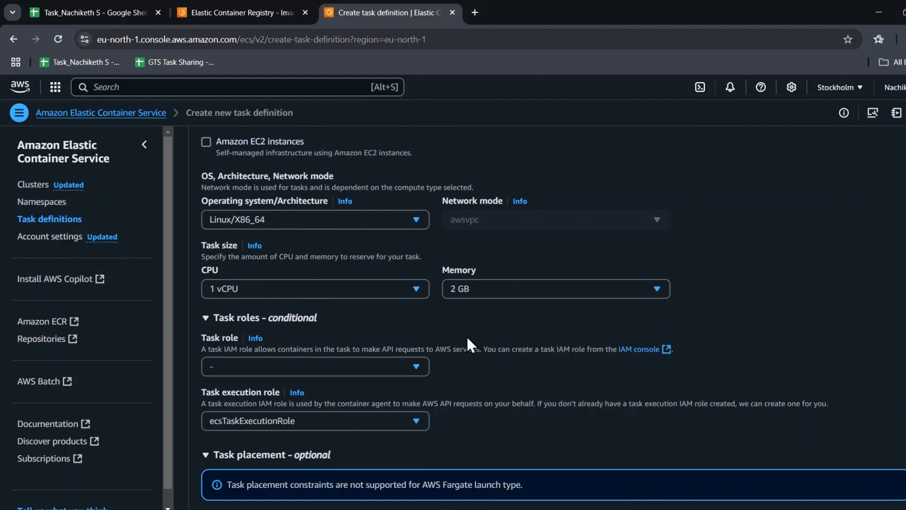
- Examine the task role and task execution role settings of the task definition
scroll(474, 344, down, 3)
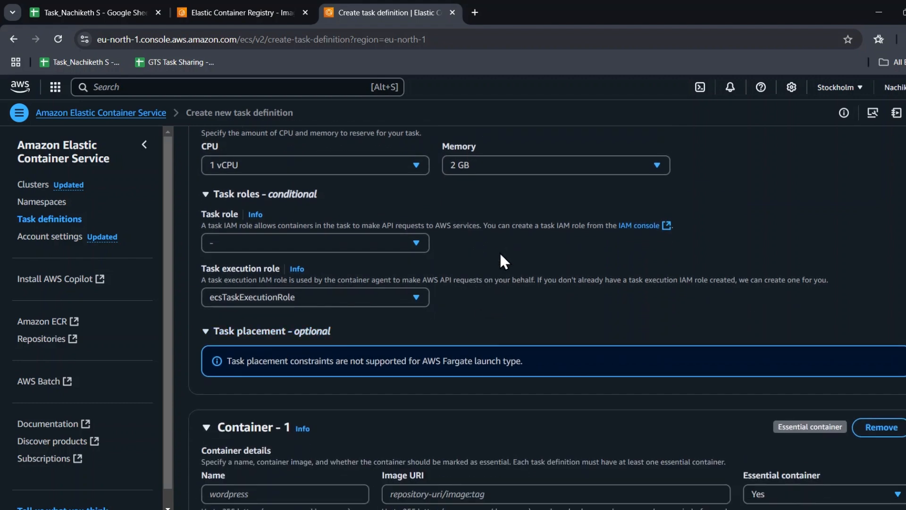
scroll(499, 251, down, 1)
scroll(499, 251, up, 1)
click(331, 208)
scroll(266, 302, up, 1)
scroll(267, 304, up, 3)
scroll(307, 293, down, 4)
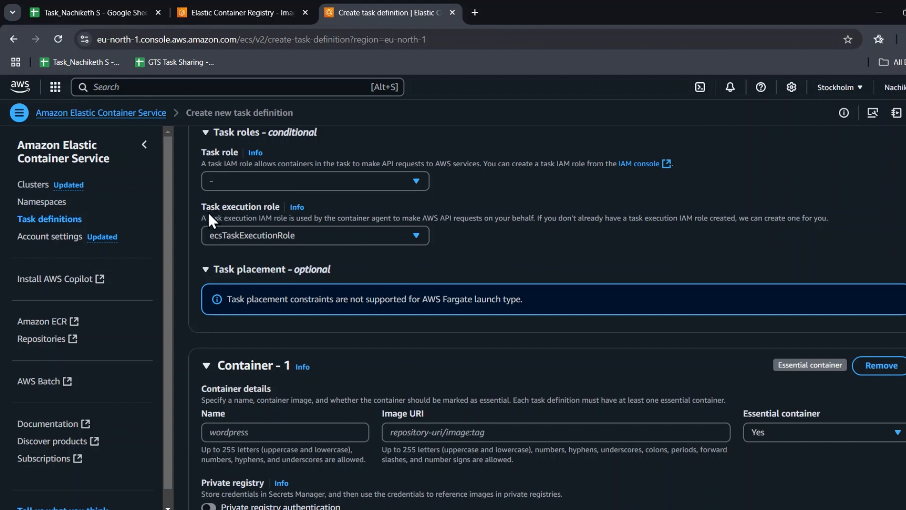
- Name the first container webapp in the container details
scroll(497, 221, down, 1)
scroll(499, 224, down, 3)
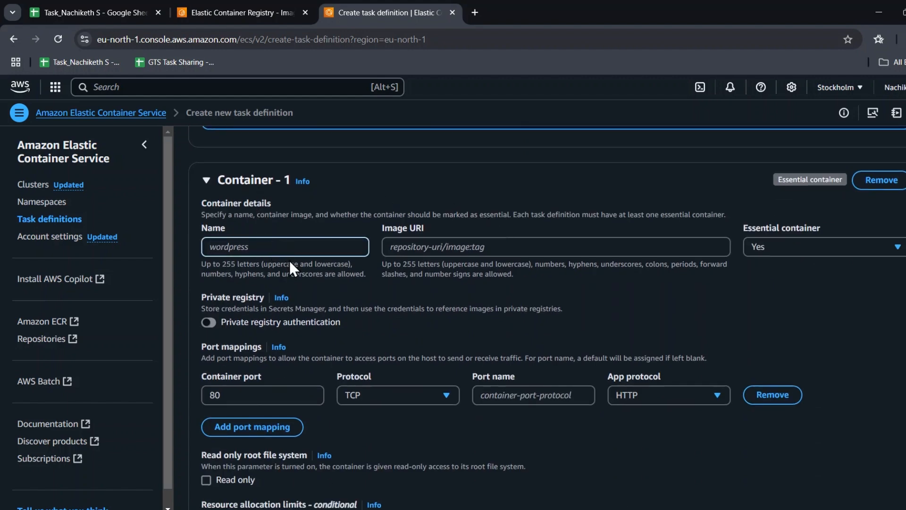
click(210, 243)
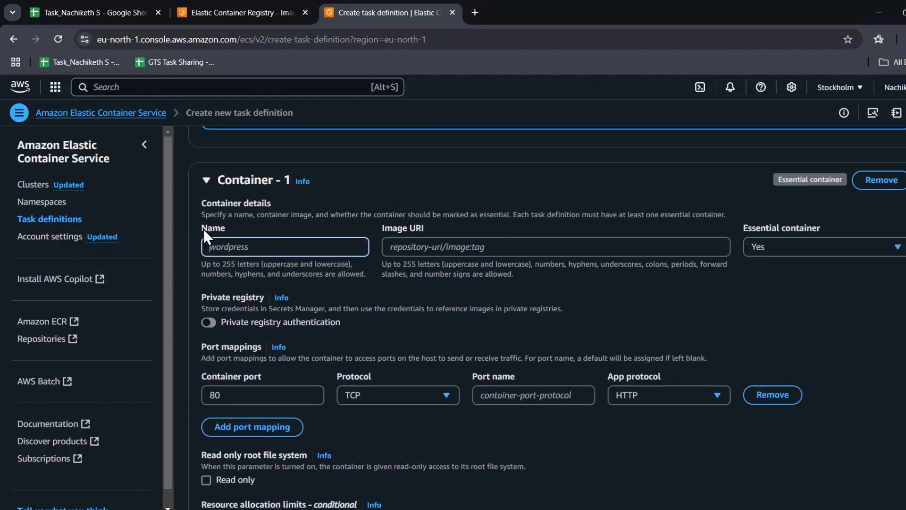
click(282, 273)
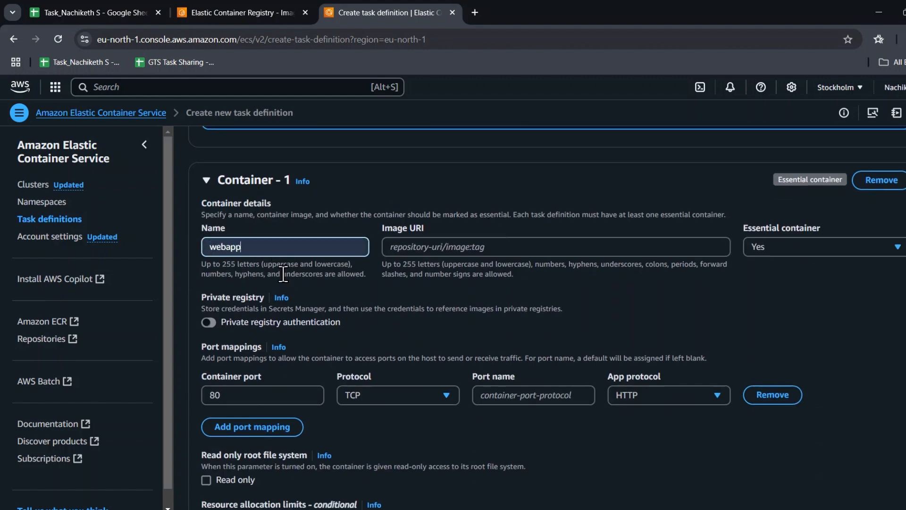
- Copy the URI of the demo:latest image from Elastic Container Registry and paste it as the webapp container's image URI
click(262, 2)
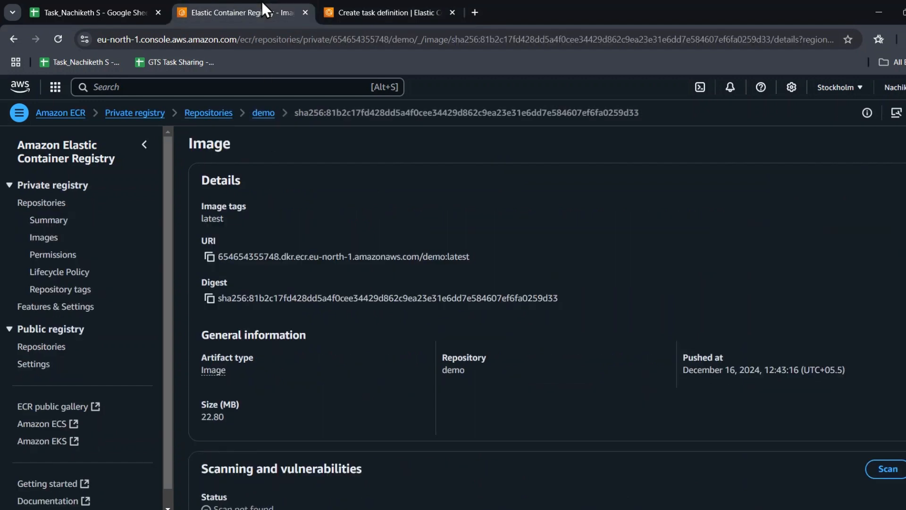
double_click(208, 241)
click(209, 258)
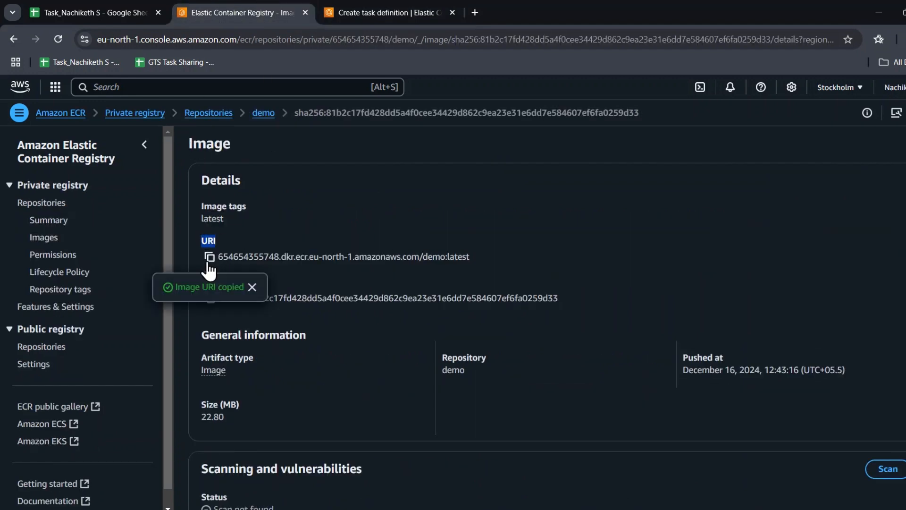
click(409, 2)
click(267, 2)
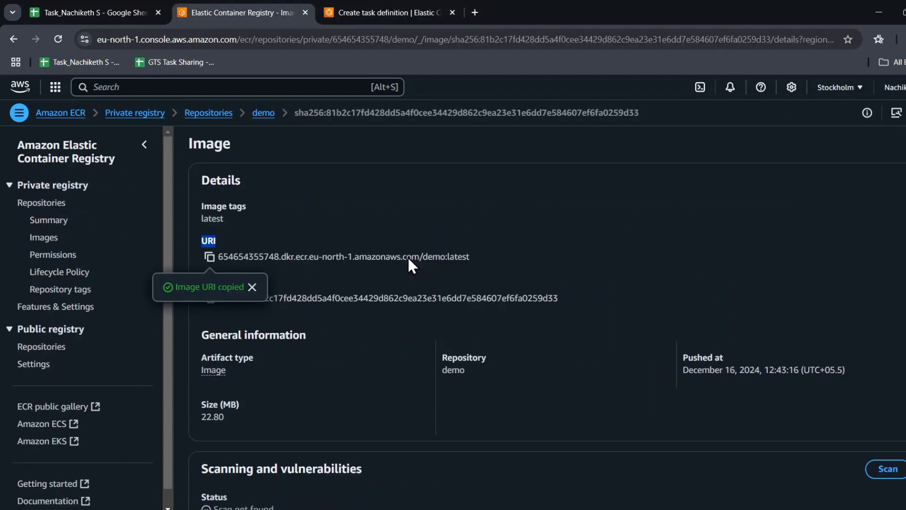
click(352, 3)
click(465, 254)
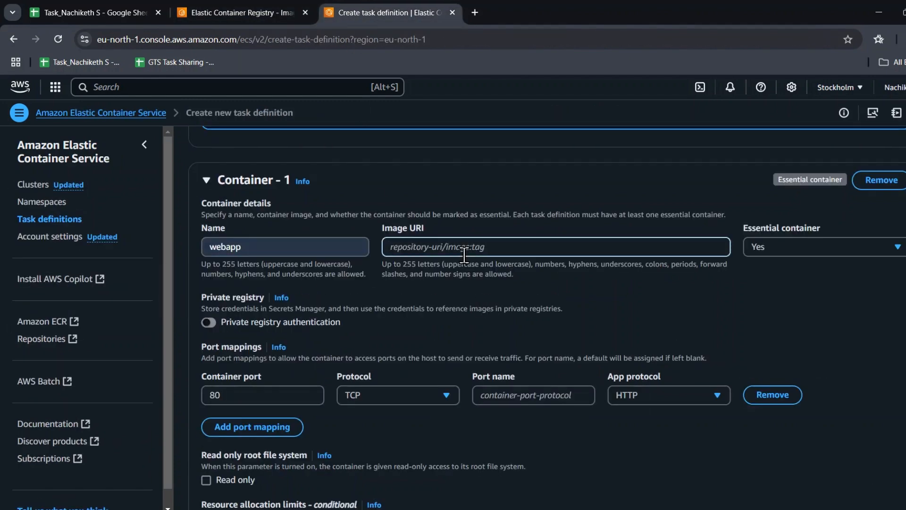
key(ctrl+v)
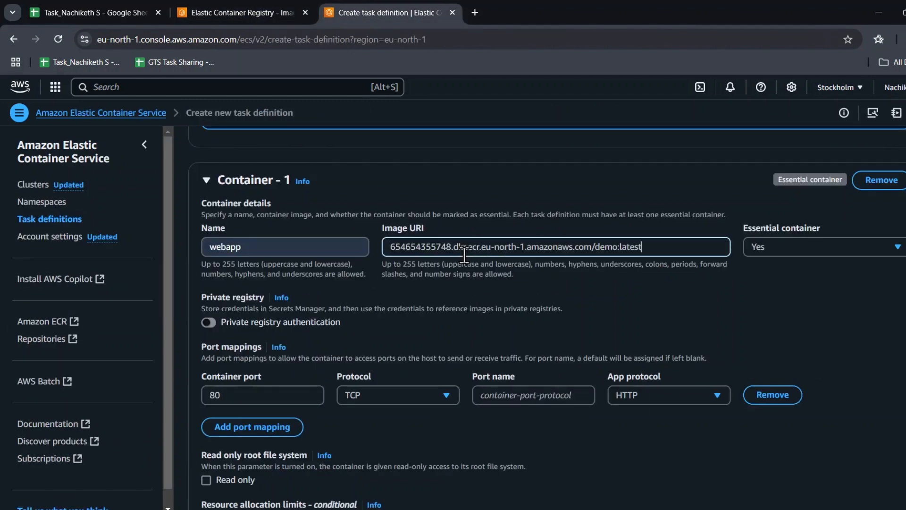
- Examine the webapp container's port mapping, resource limits, environment variables, logging and other optional container settings
click(472, 288)
scroll(472, 287, down, 1)
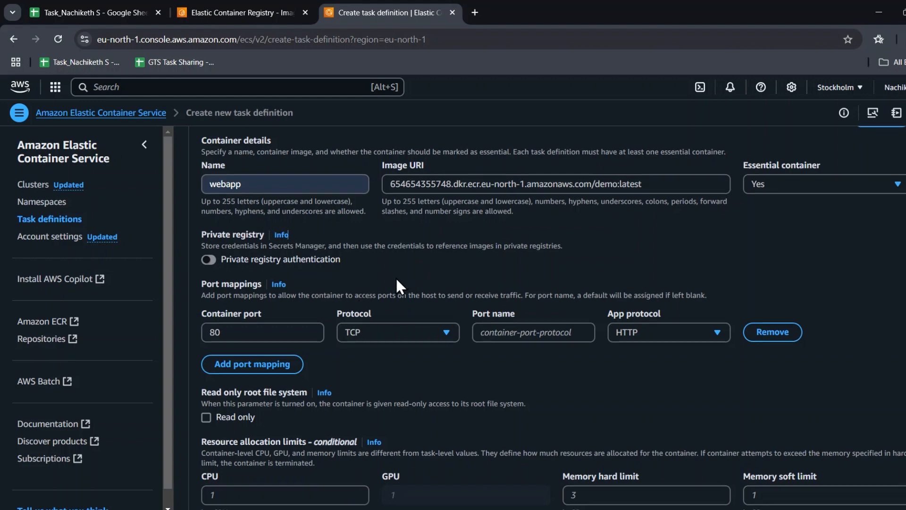
scroll(397, 281, down, 1)
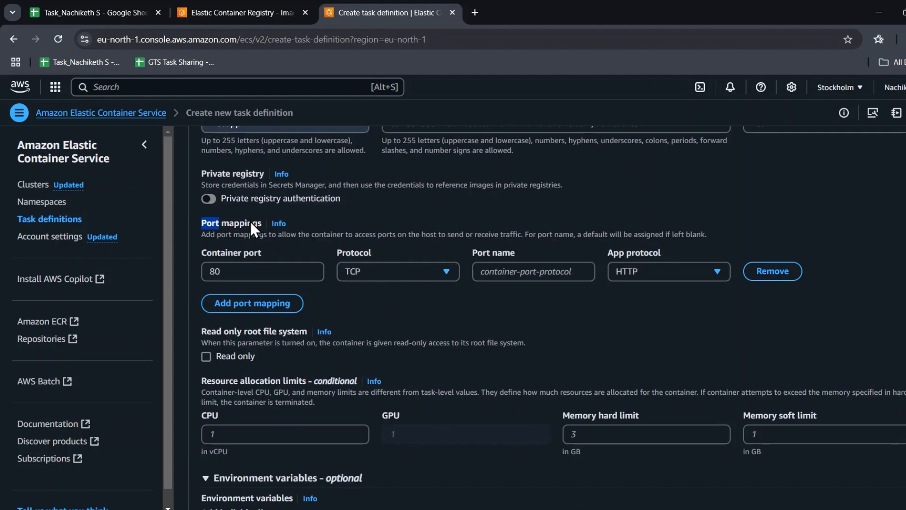
click(331, 242)
scroll(430, 294, down, 3)
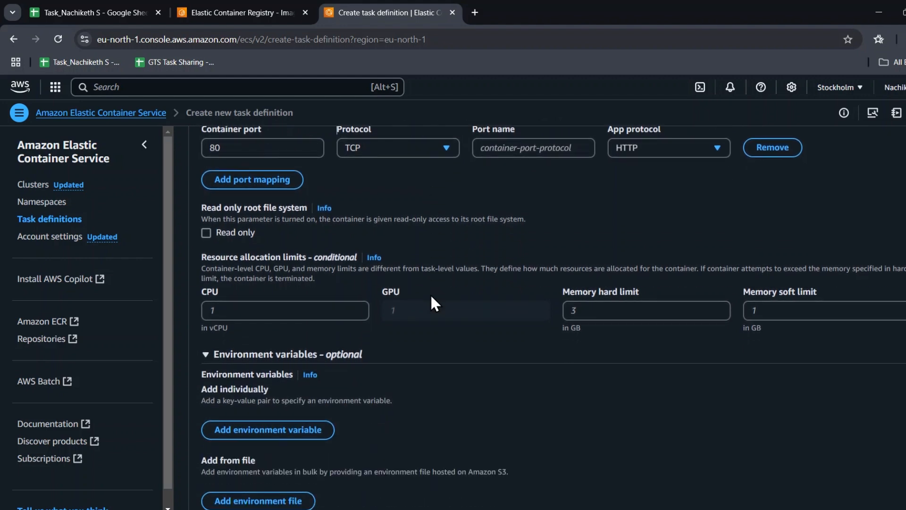
scroll(295, 255, down, 1)
scroll(449, 302, down, 4)
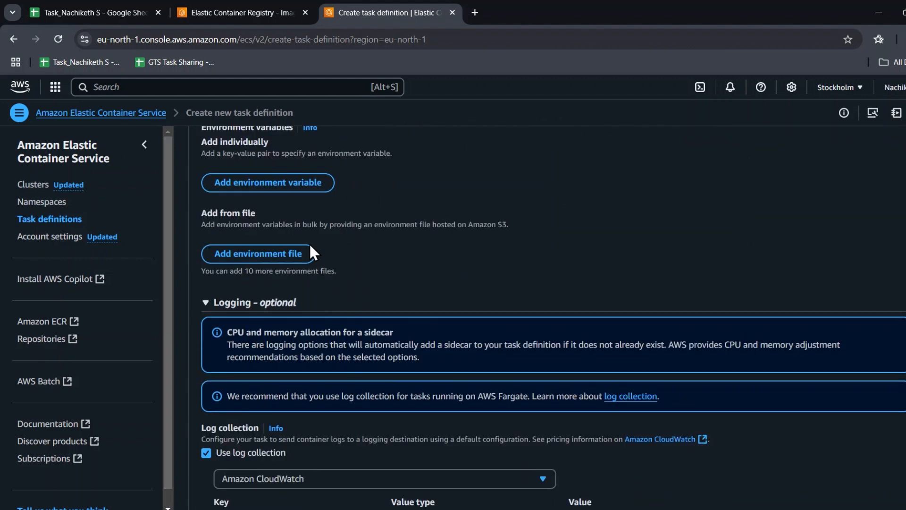
scroll(527, 240, up, 1)
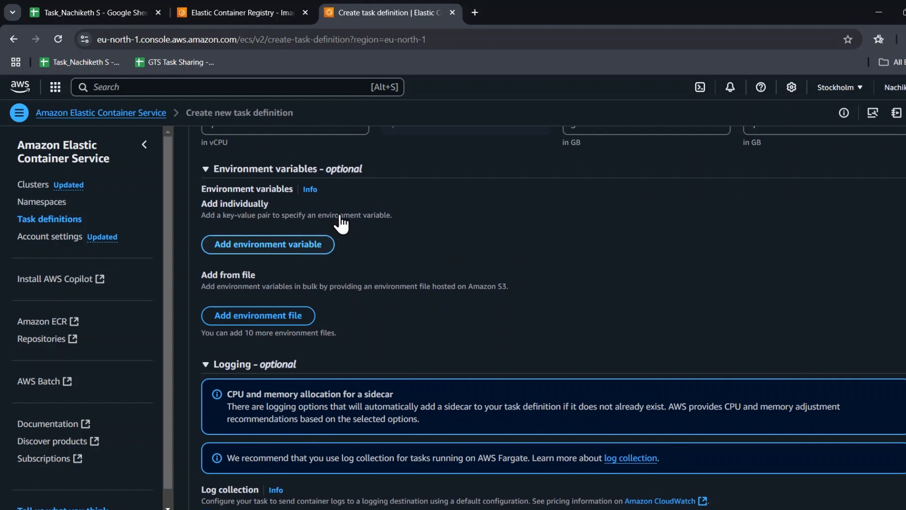
scroll(519, 245, down, 3)
scroll(454, 214, down, 10)
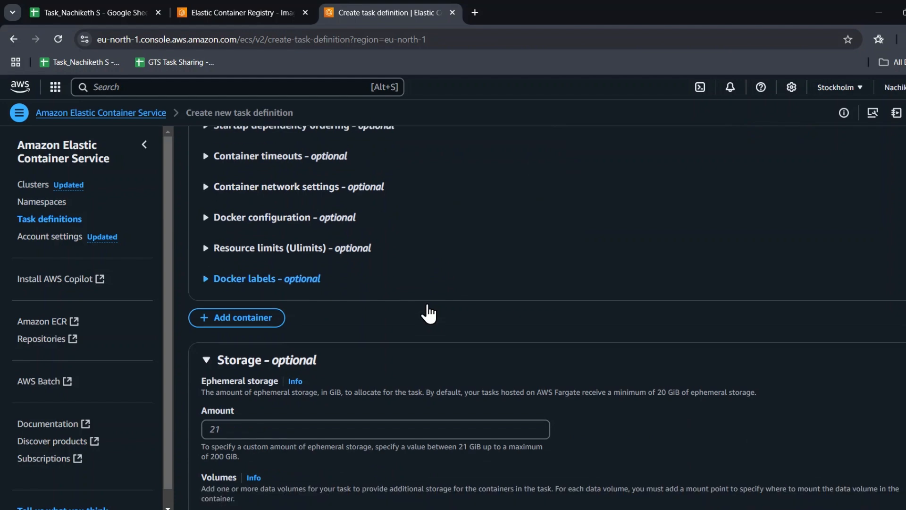
scroll(427, 308, up, 2)
scroll(302, 229, up, 2)
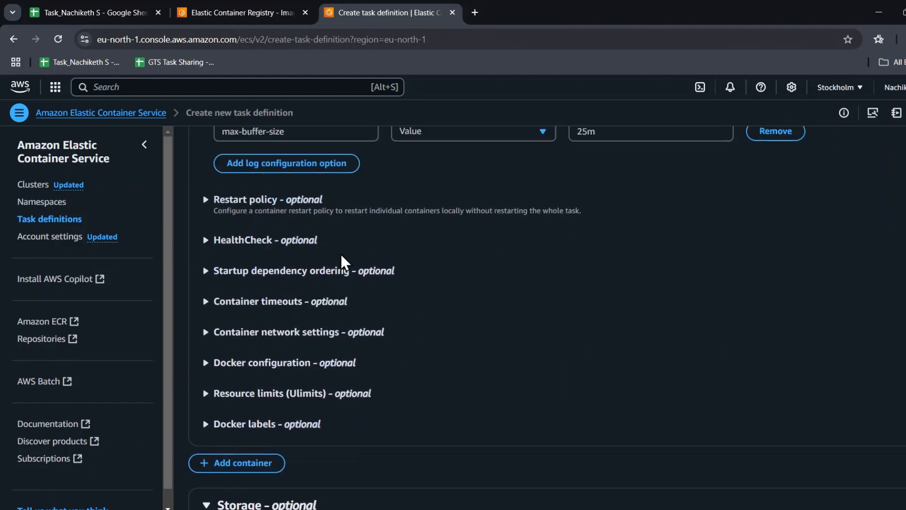
scroll(341, 253, down, 2)
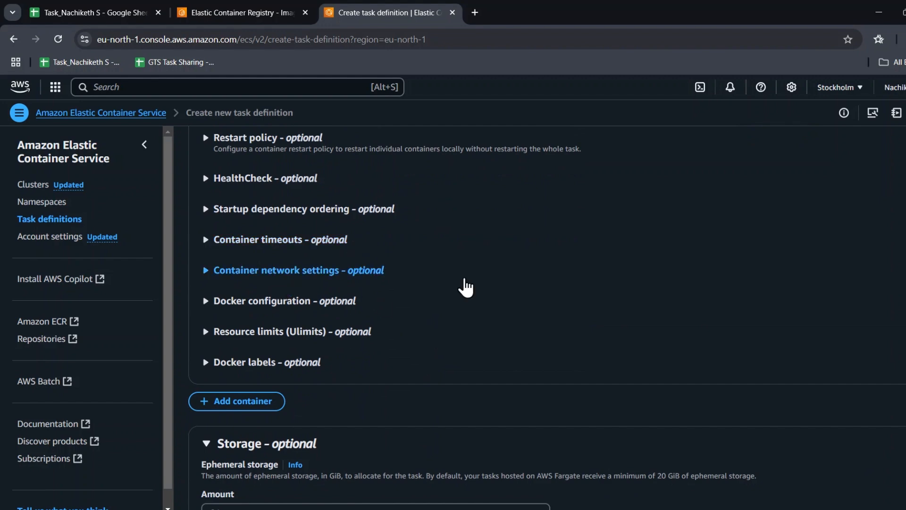
- Create the webapp task definition with the storage, monitoring and tag settings left at their defaults, and dismiss the success notification
scroll(466, 286, down, 8)
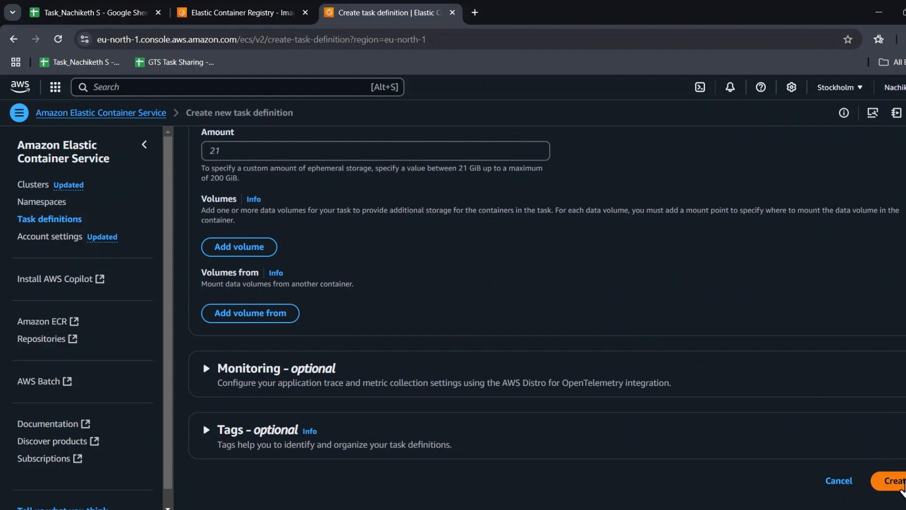
click(893, 481)
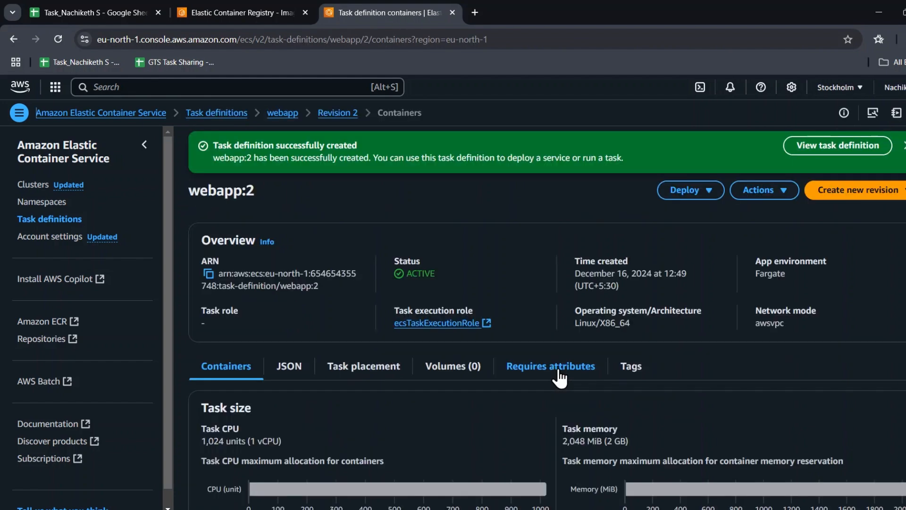
click(903, 145)
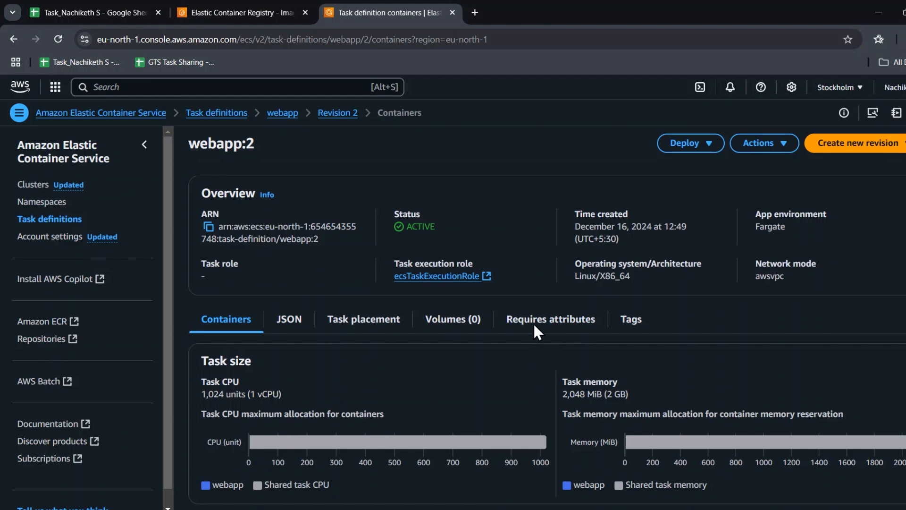
- Start running a standalone task from the webapp:2 task definition and choose webapp as the existing cluster
click(706, 143)
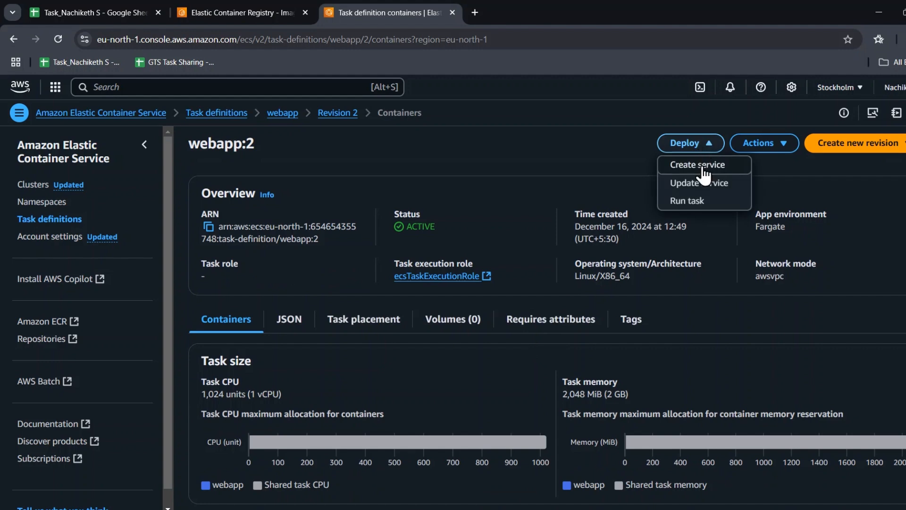
click(703, 208)
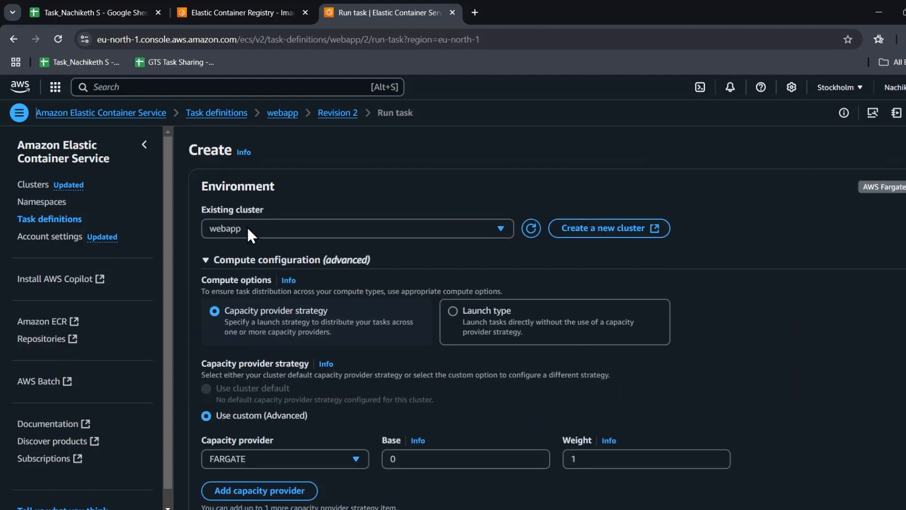
click(268, 226)
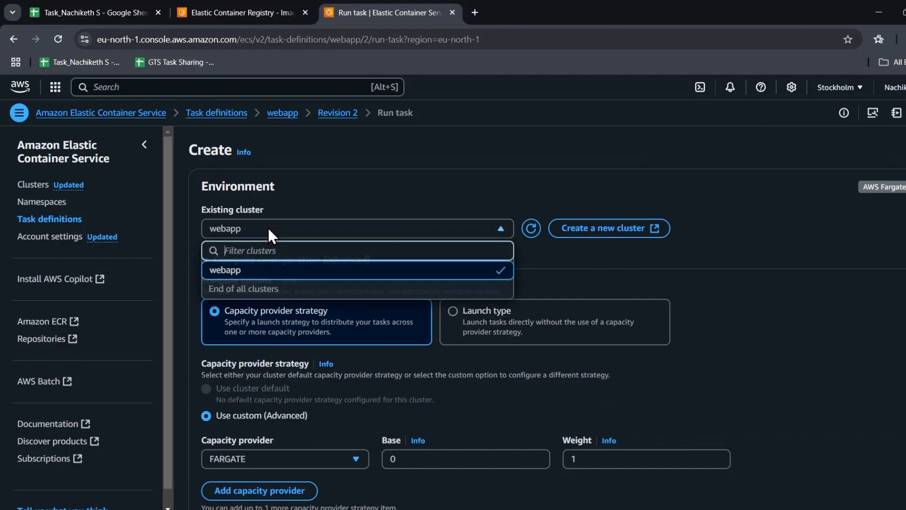
click(259, 278)
- Launch one webapp task on the FARGATE capacity provider, keeping the default deployment and networking settings
scroll(299, 237, down, 4)
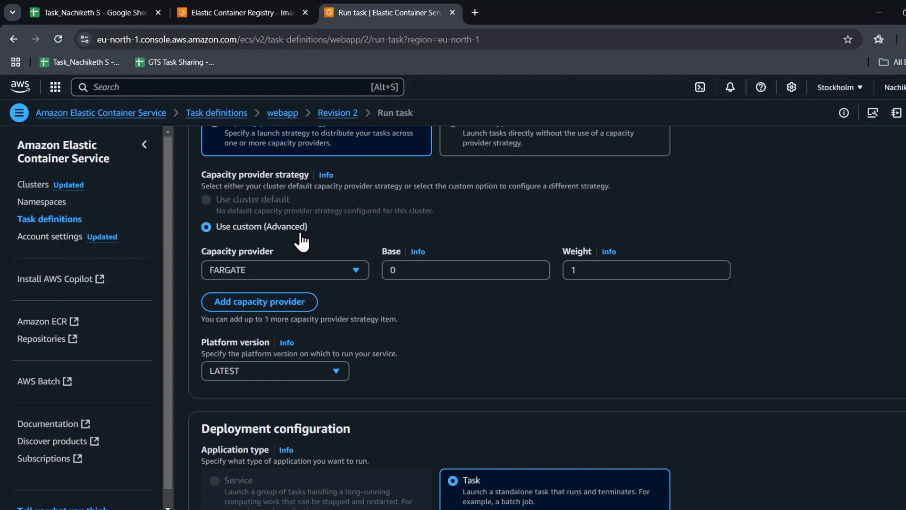
scroll(300, 240, down, 7)
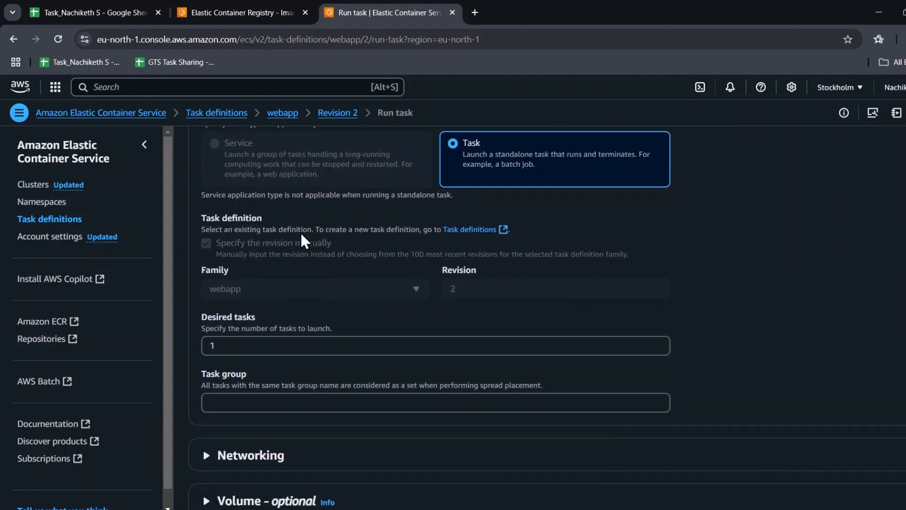
scroll(301, 240, down, 5)
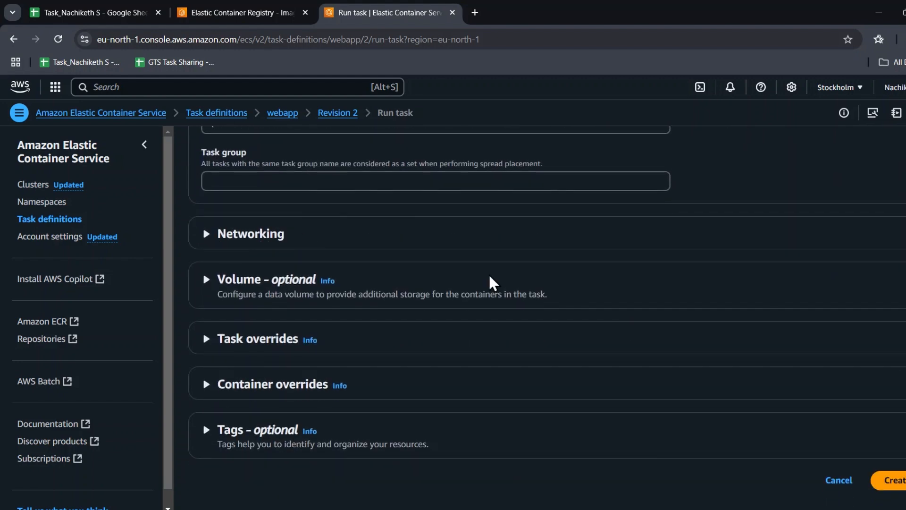
click(892, 482)
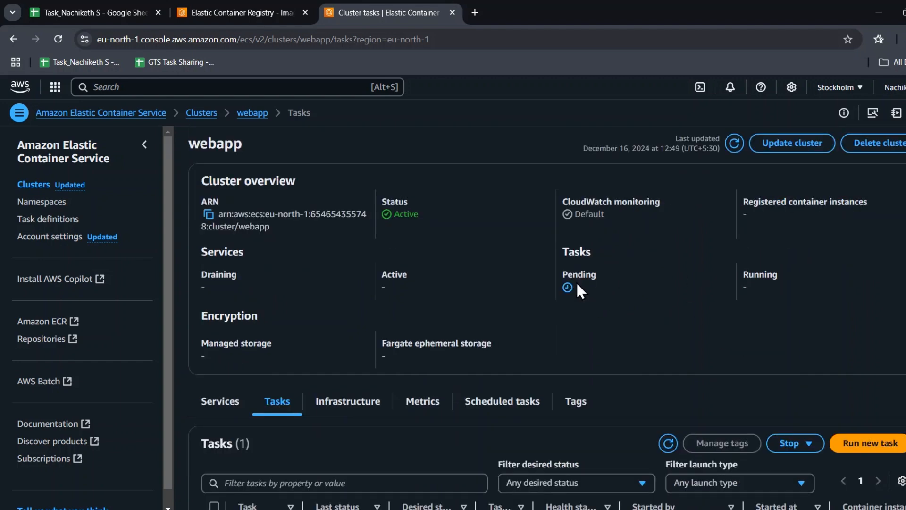
- Refresh the webapp cluster's task list and overview to check the status of the launched task
scroll(575, 281, down, 1)
scroll(576, 283, up, 1)
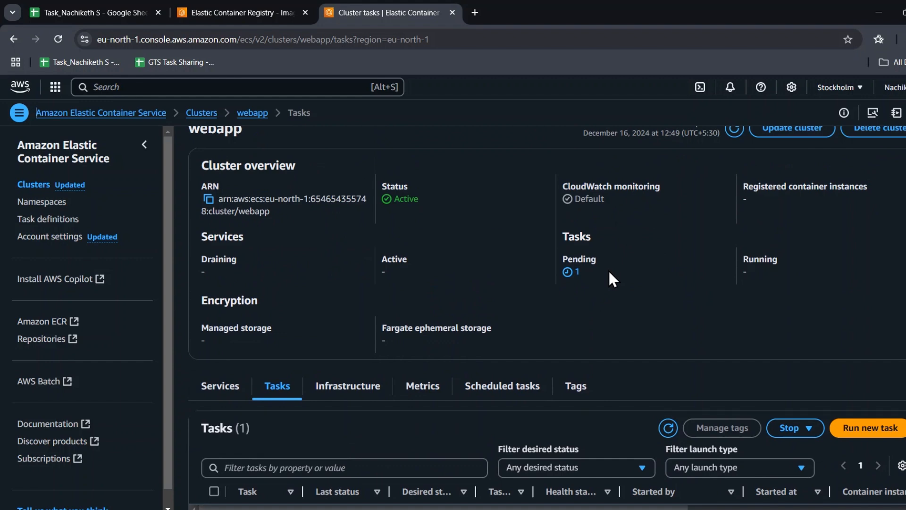
scroll(633, 287, down, 2)
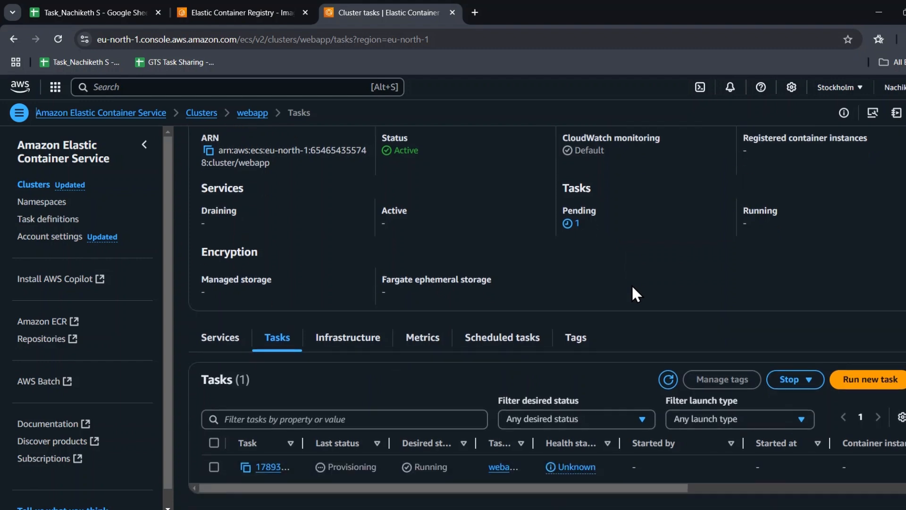
scroll(631, 286, up, 1)
scroll(630, 287, down, 1)
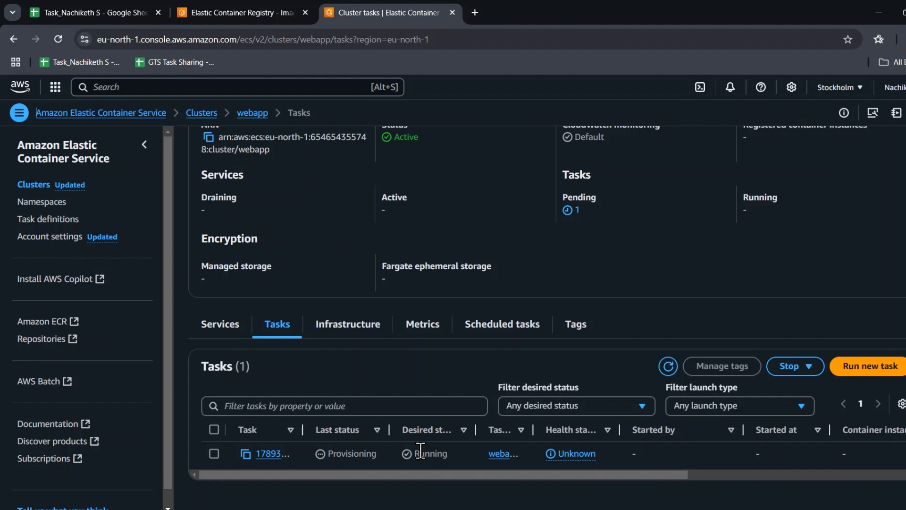
click(667, 367)
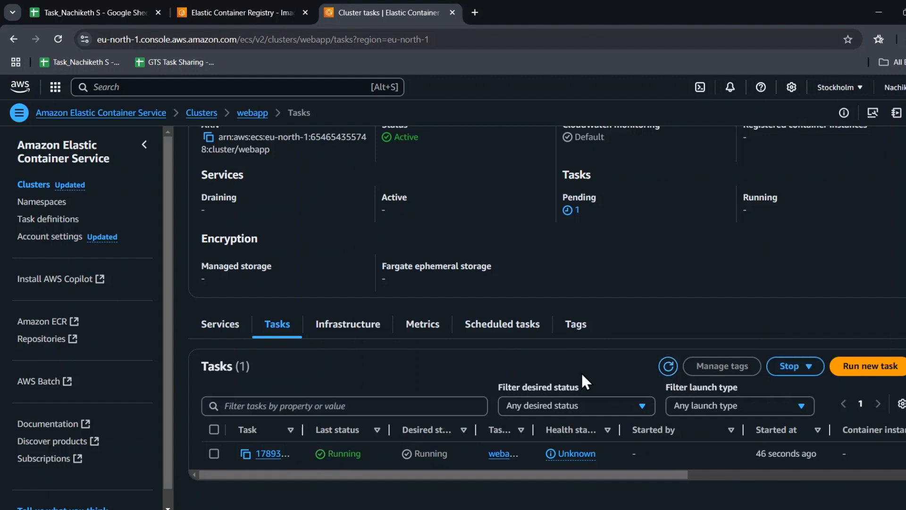
scroll(582, 372, up, 2)
click(734, 143)
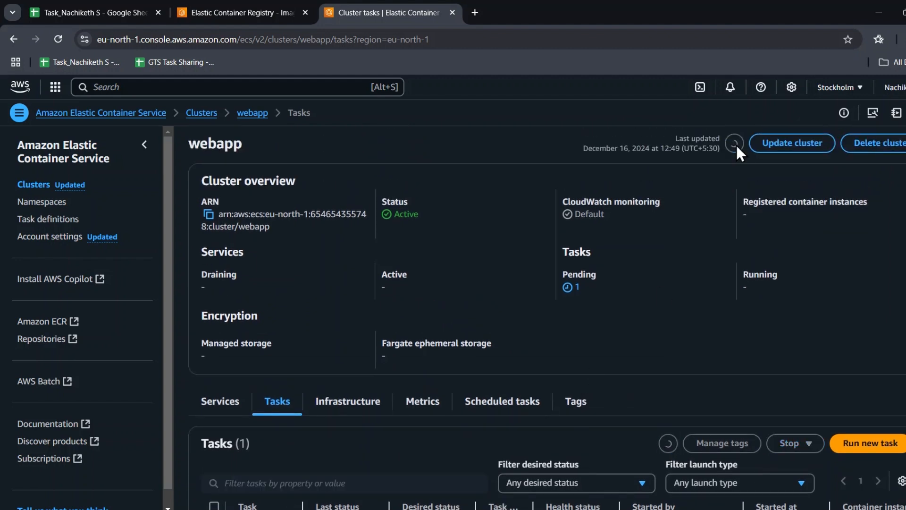
scroll(538, 359, down, 2)
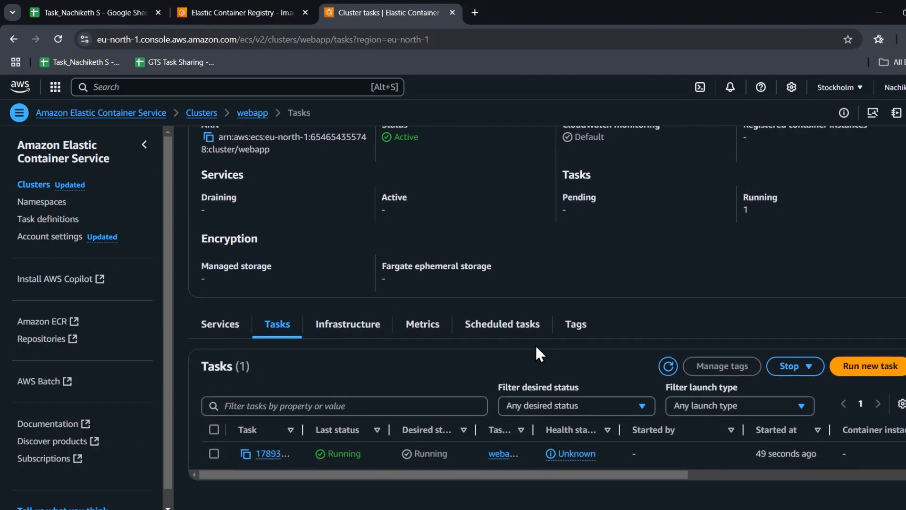
- Open the launched task and examine its configuration, its containers and the webapp container's network bindings
click(269, 453)
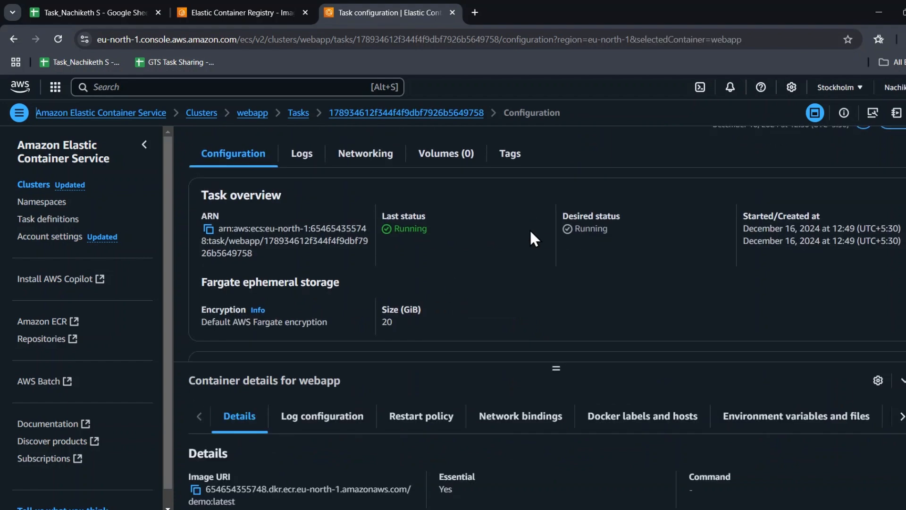
scroll(530, 231, down, 5)
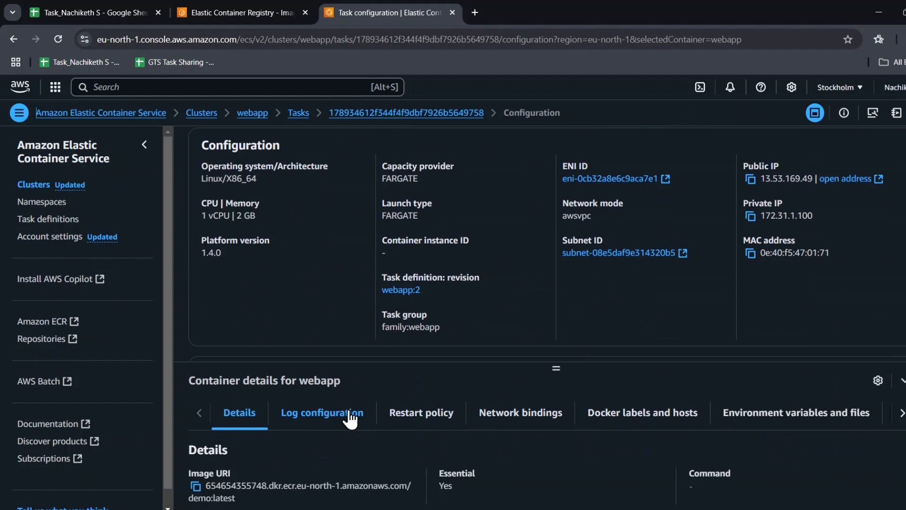
click(529, 415)
scroll(572, 358, down, 3)
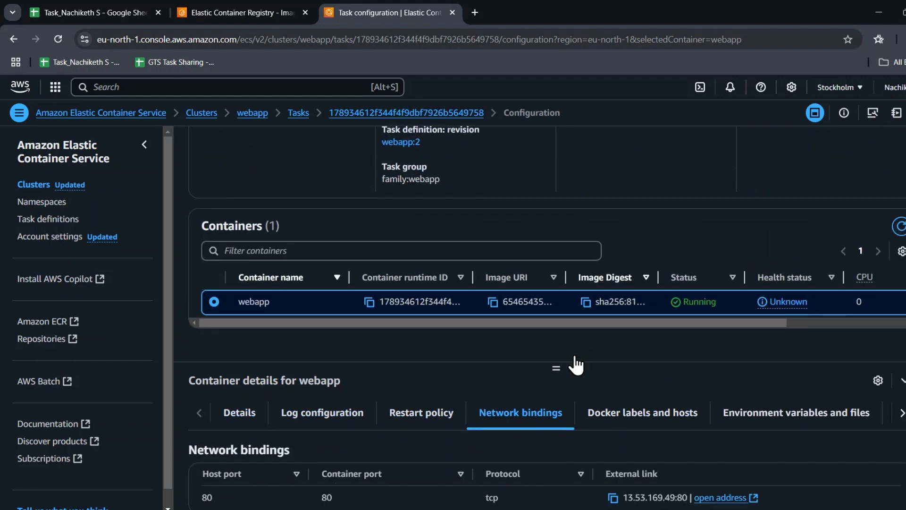
scroll(574, 355, up, 5)
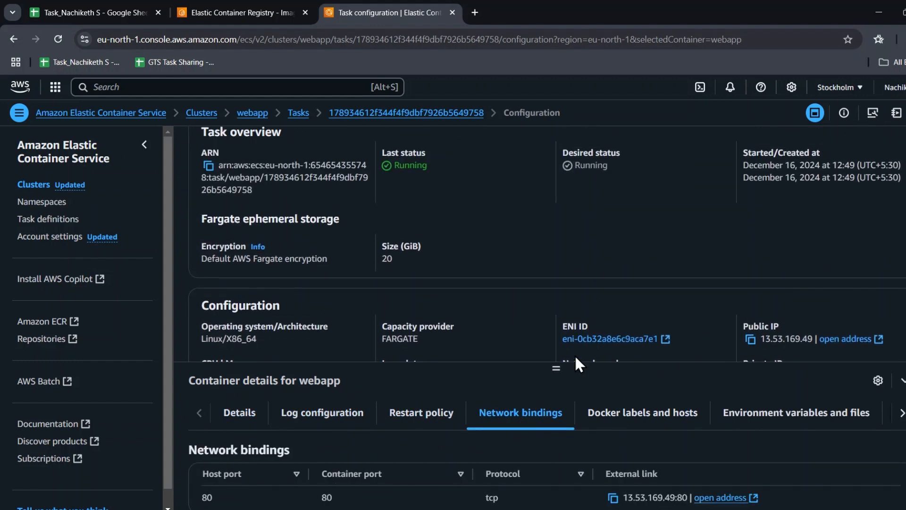
- Return to the cluster's task list, check the task's status, and reopen the task to show the webapp container's network bindings
click(299, 113)
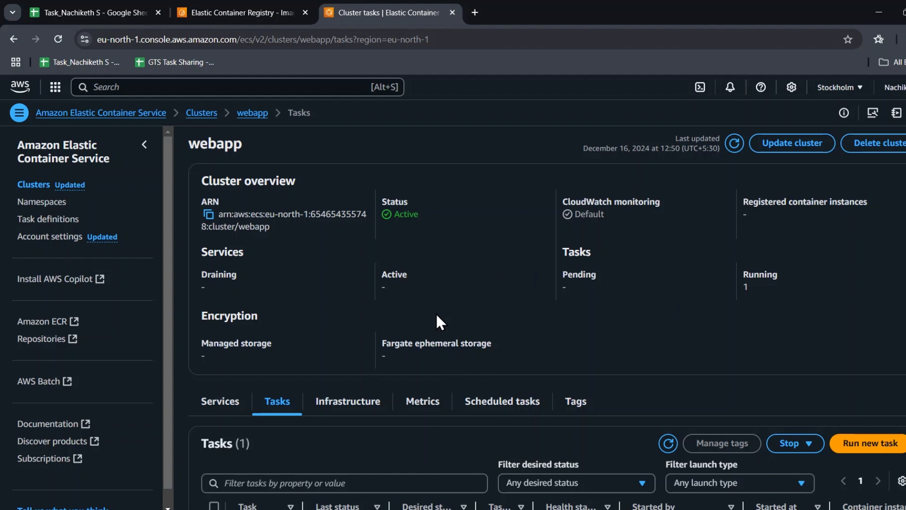
scroll(760, 295, down, 2)
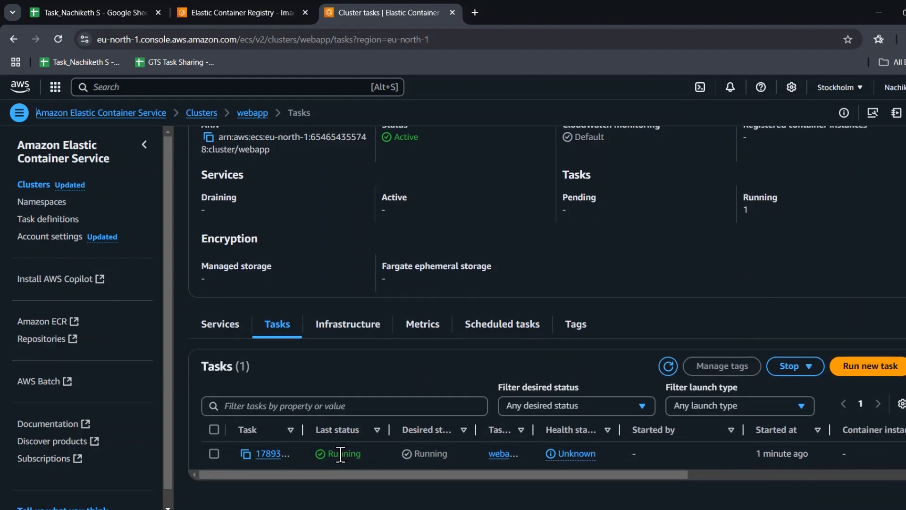
click(268, 456)
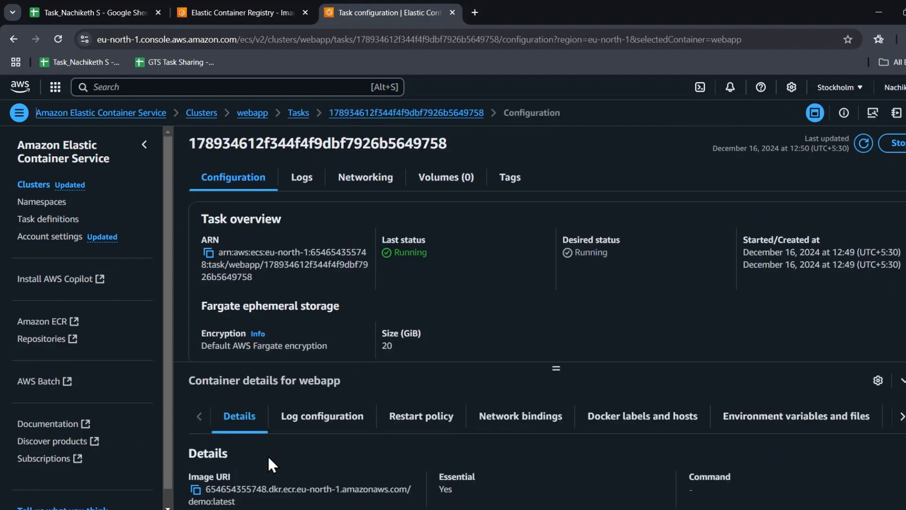
scroll(479, 352, down, 1)
scroll(582, 264, down, 3)
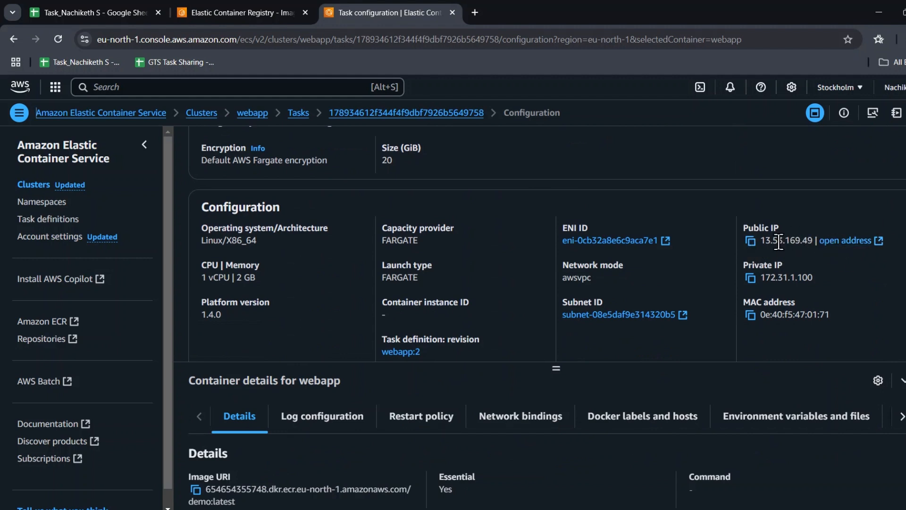
click(520, 424)
scroll(522, 330, down, 4)
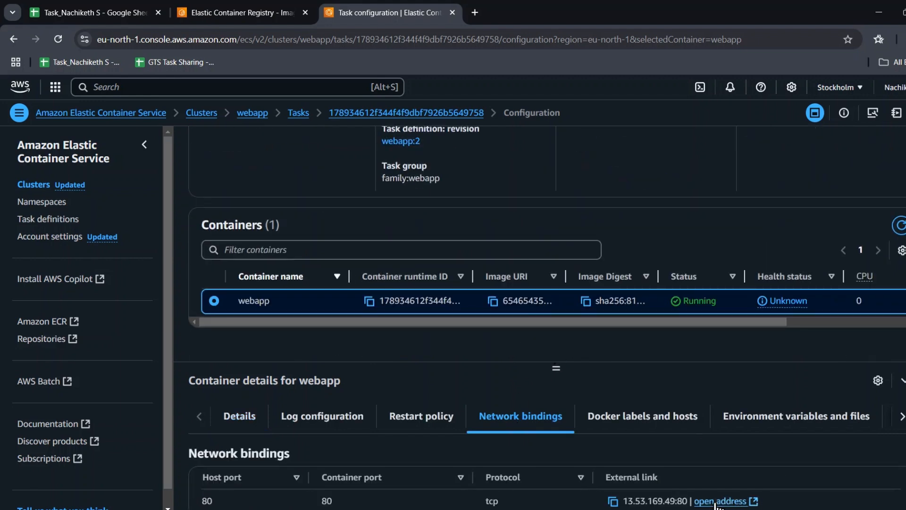
- Open the external address from the container's port 80 network binding and continue to the site despite the insecure connection
drag(626, 502, 687, 501)
click(736, 506)
click(735, 504)
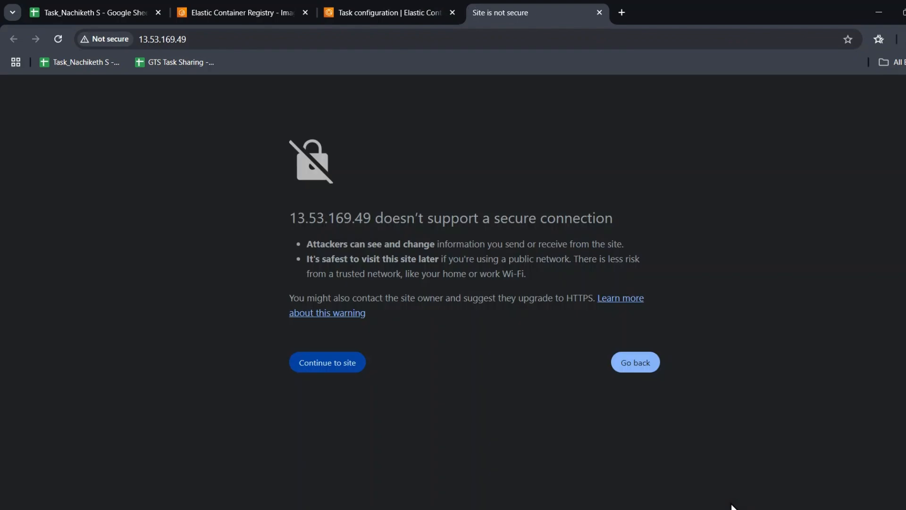
click(337, 363)
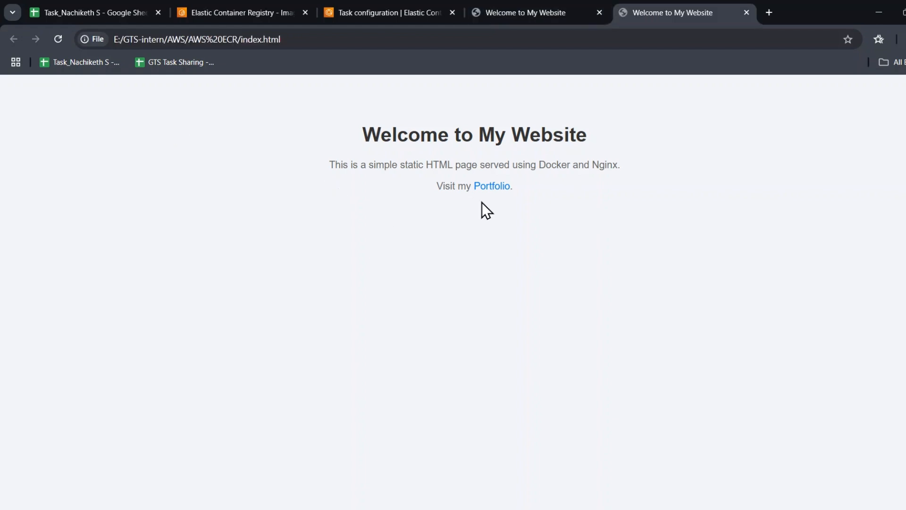
- Compare the deployed website with the local index.html page, and close both website tabs
click(564, 2)
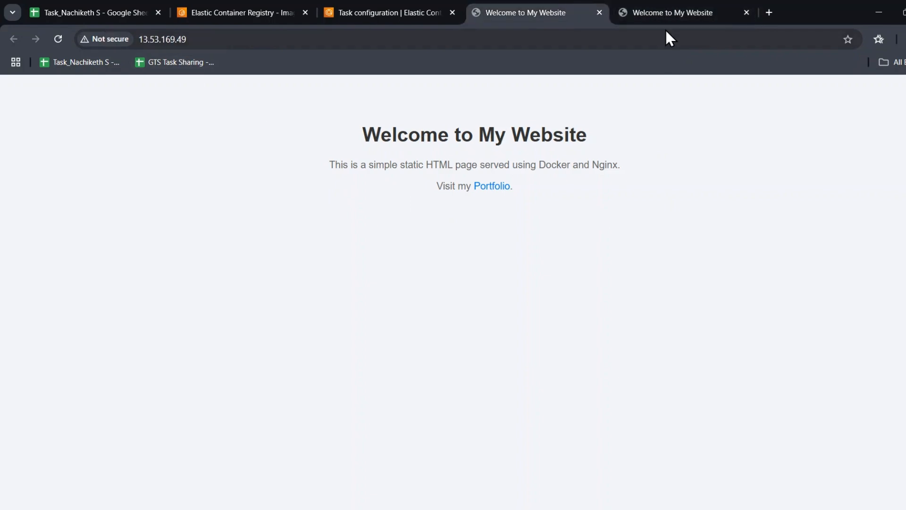
click(666, 15)
middle_click(667, 8)
middle_click(562, 8)
- Stop the running webapp task, dismiss the notification and refresh the task's details
scroll(460, 219, up, 5)
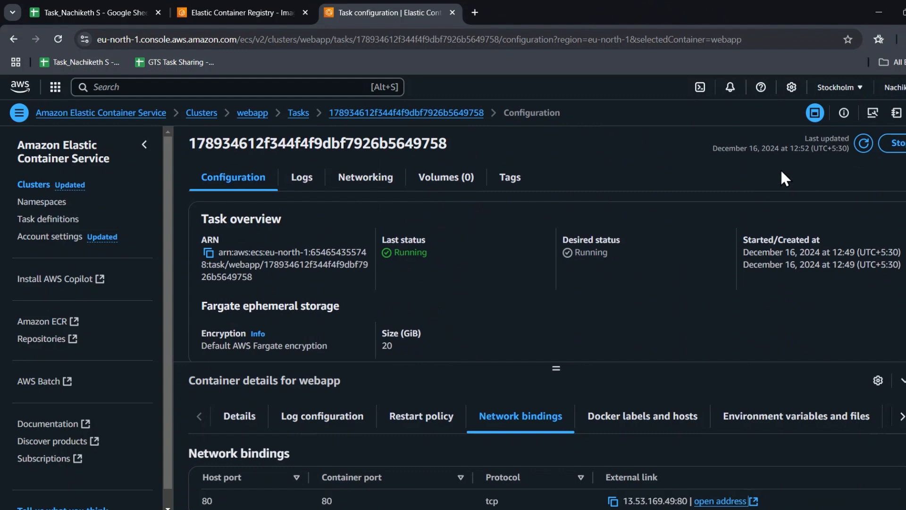
click(895, 146)
click(628, 355)
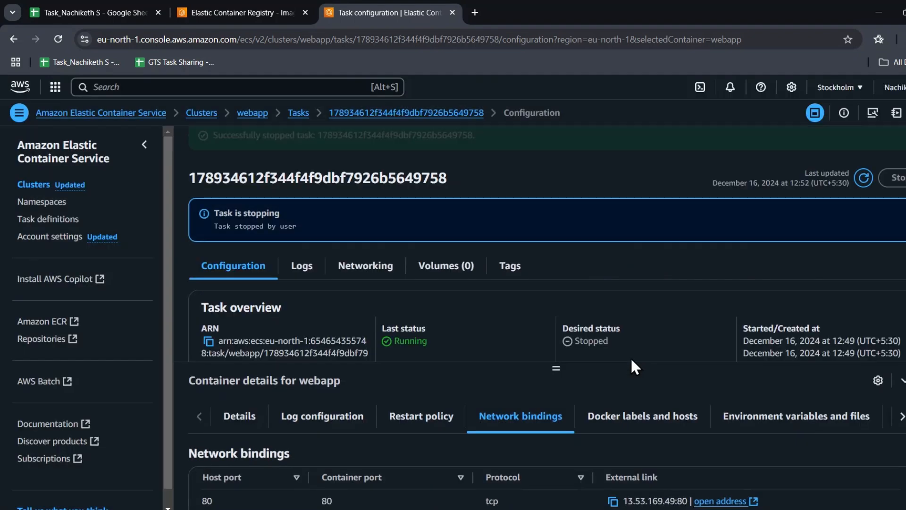
click(903, 145)
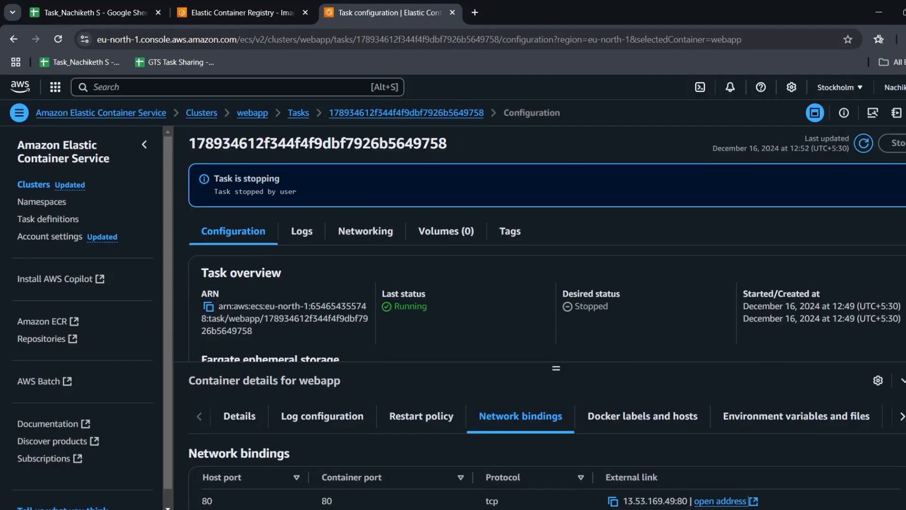
click(864, 144)
scroll(706, 318, down, 5)
scroll(706, 318, up, 5)
- Delete the webapp cluster, confirming with the phrase "delete webapp", and return to the clusters list
click(298, 113)
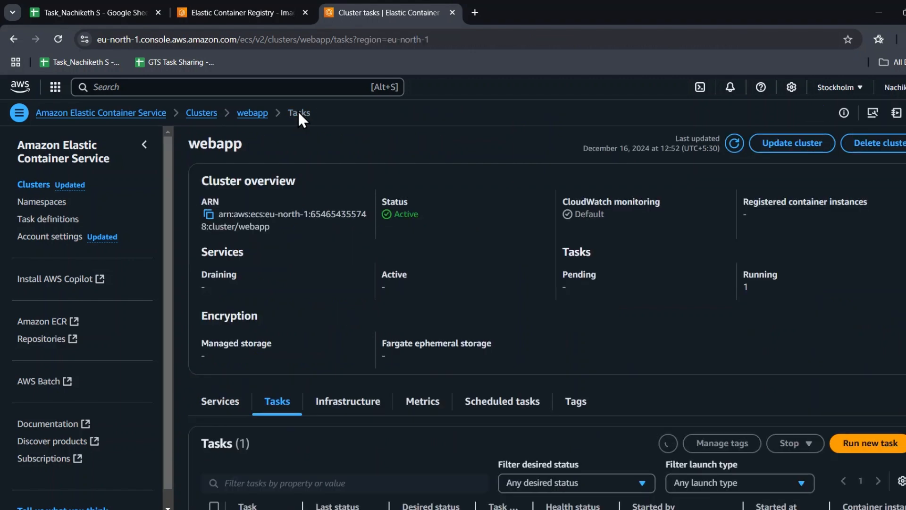
click(887, 144)
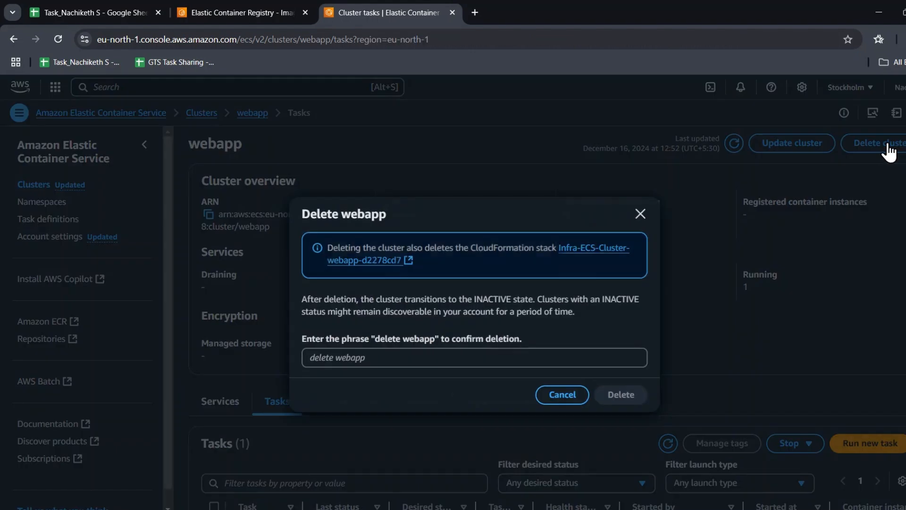
click(441, 360)
click(378, 335)
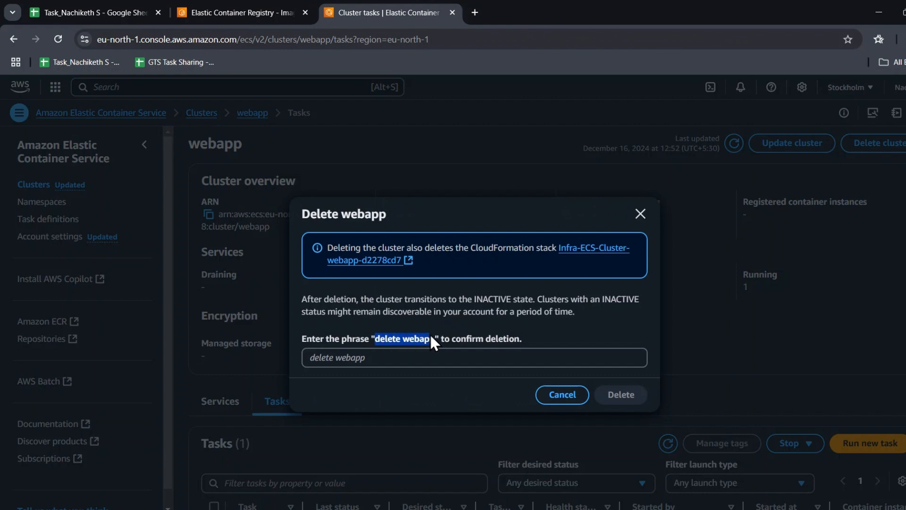
key(ctrl+c)
click(415, 366)
key(ctrl+v)
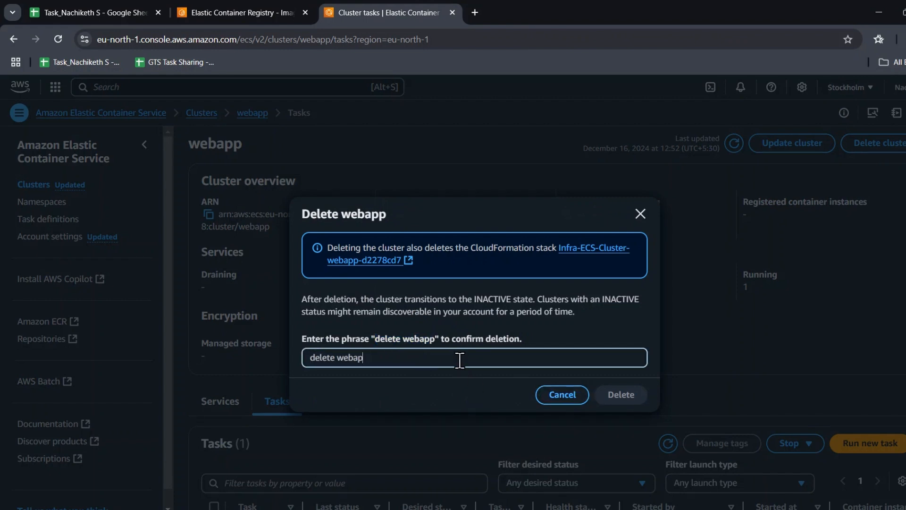
text(p)
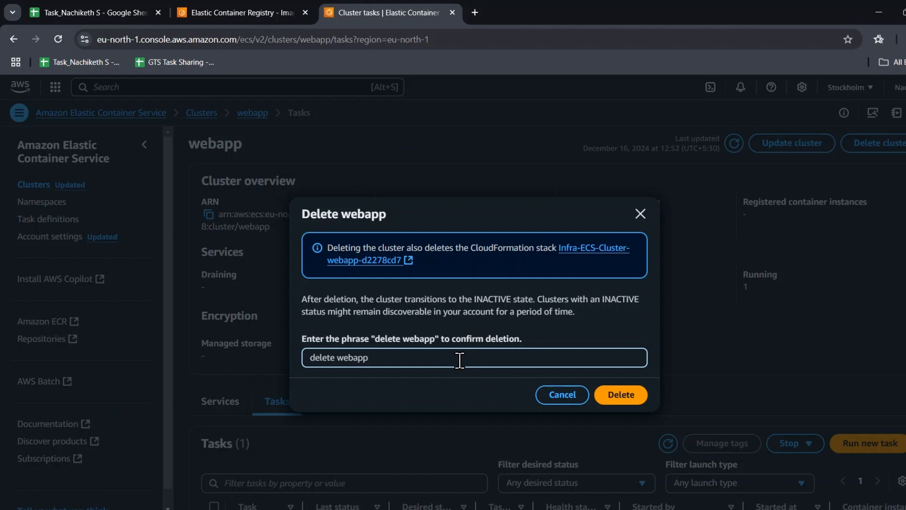
click(624, 396)
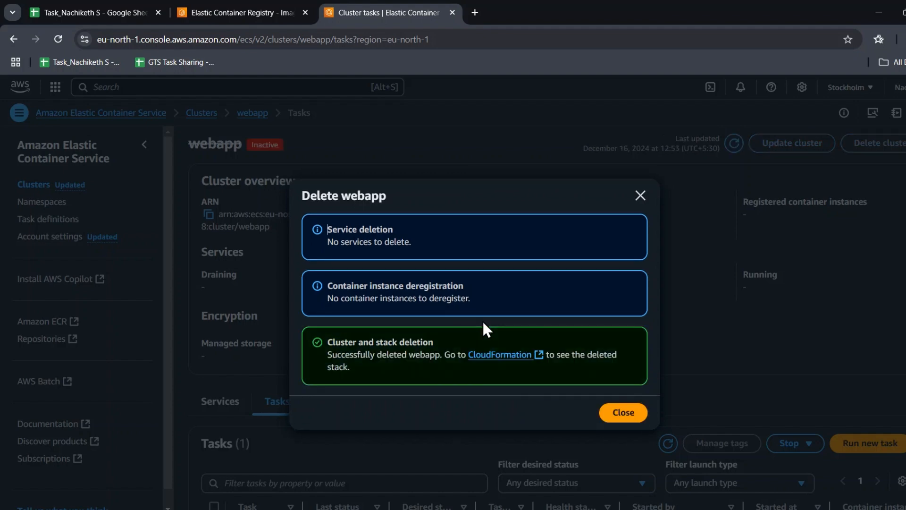
click(624, 413)
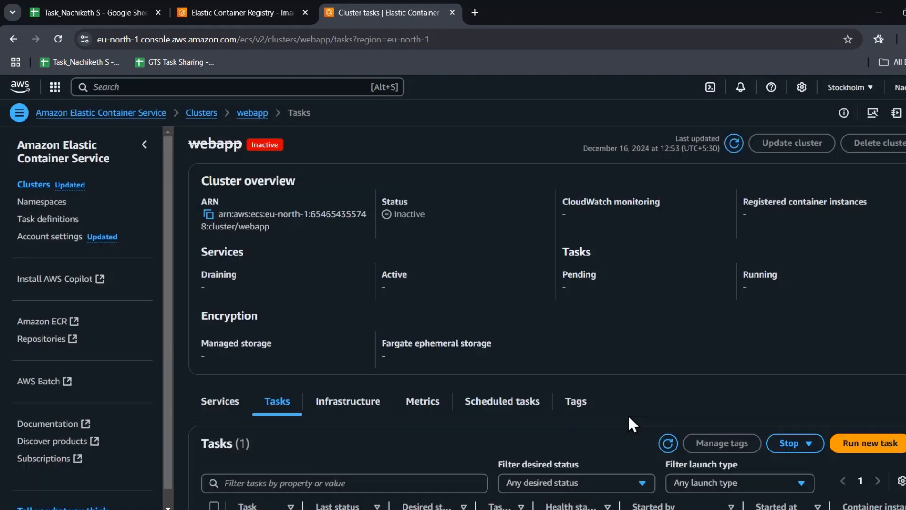
click(29, 186)
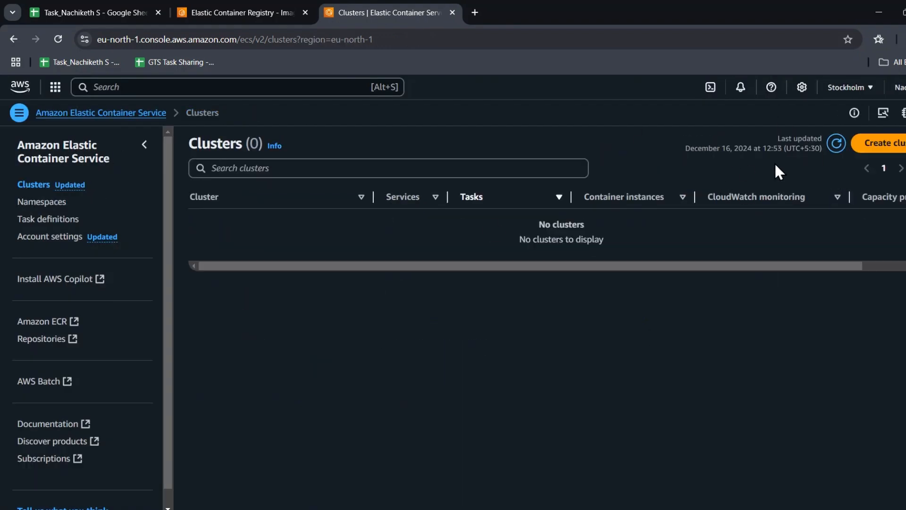
- Deregister revision webapp:2 of the webapp task definition and refresh its revision list
click(41, 220)
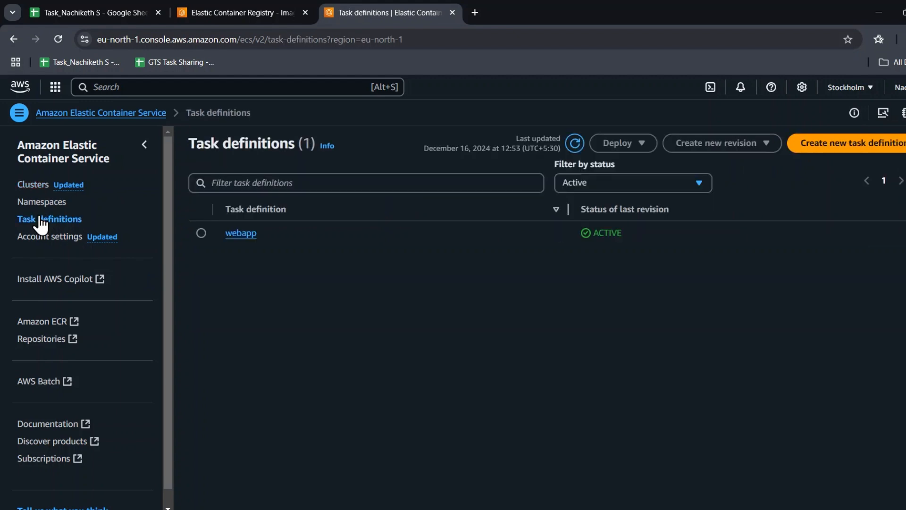
click(245, 232)
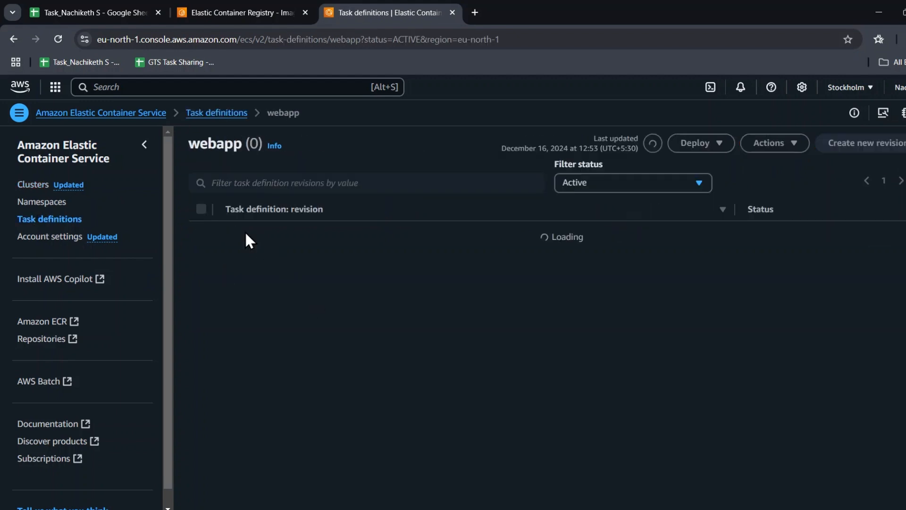
click(201, 233)
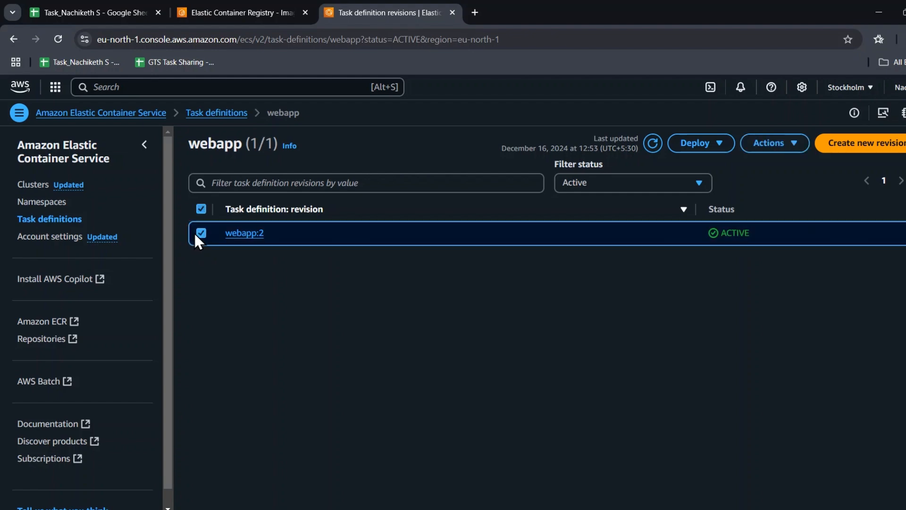
click(776, 144)
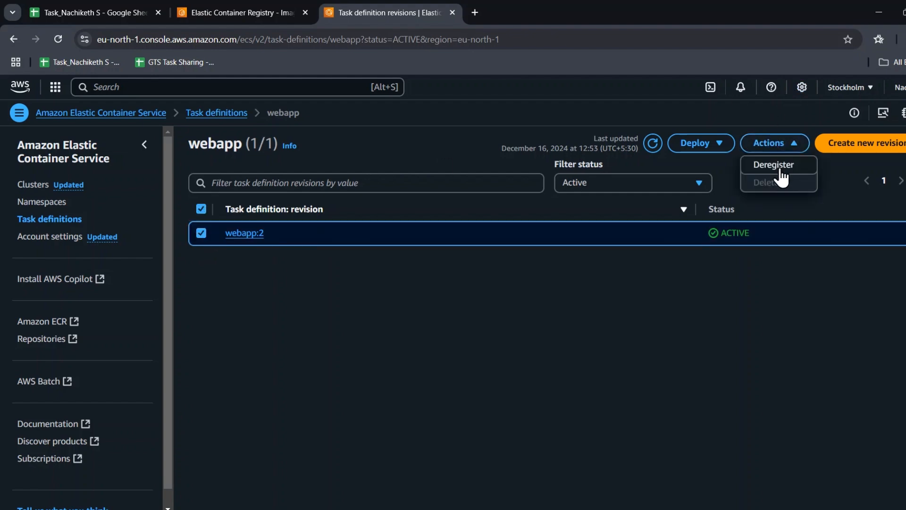
click(781, 167)
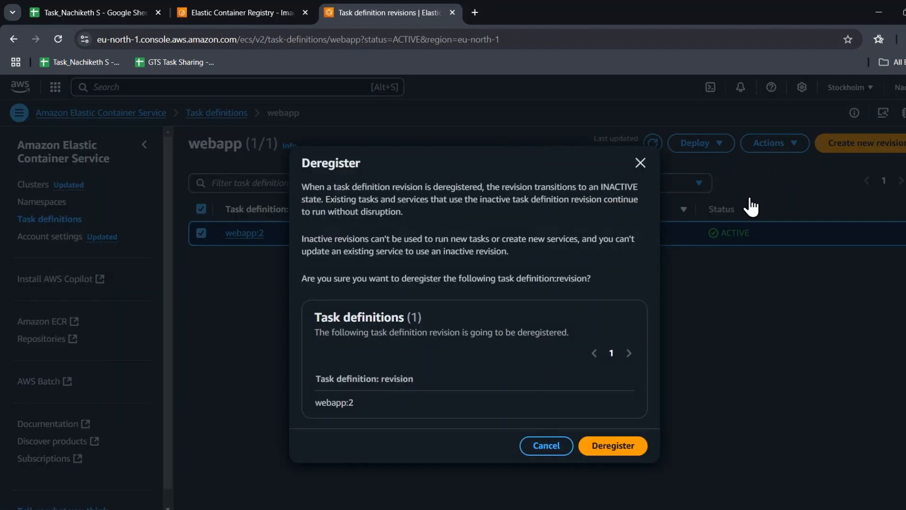
click(608, 448)
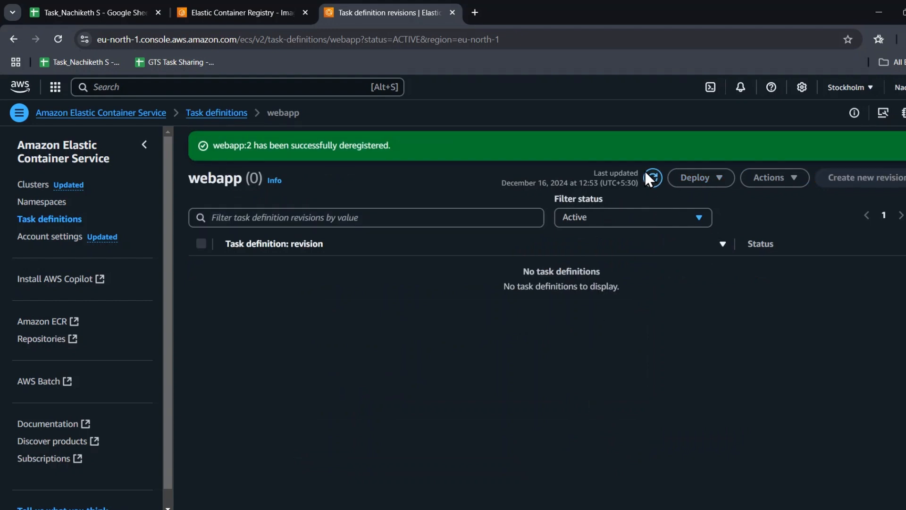
click(650, 178)
- Check the clusters list and refresh the task definitions list to verify the cleanup
click(44, 185)
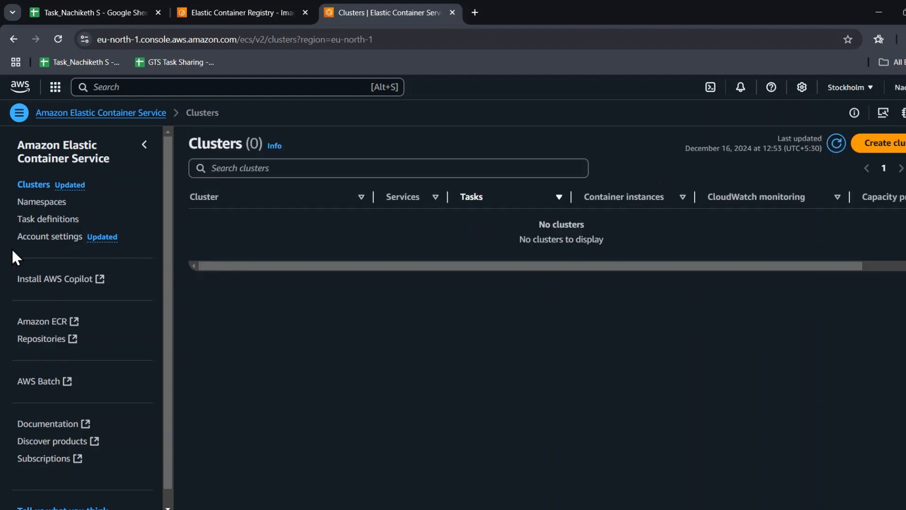
click(37, 236)
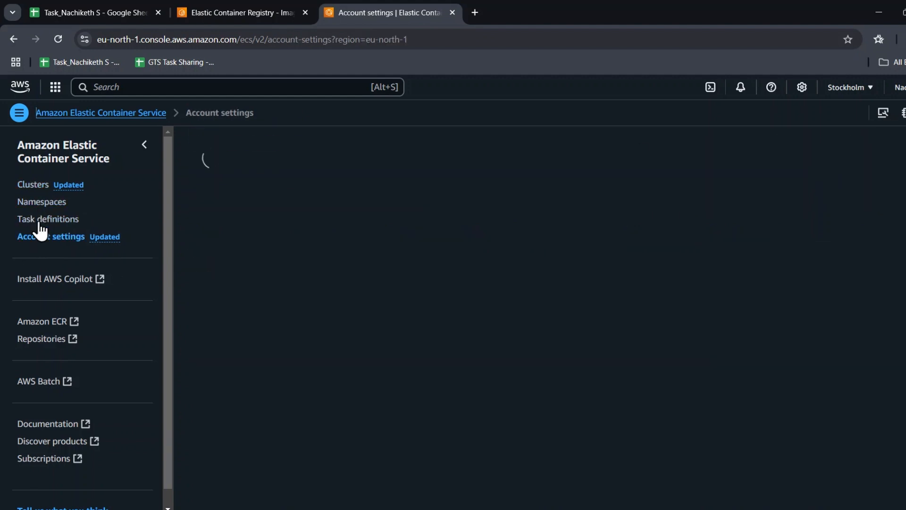
click(40, 222)
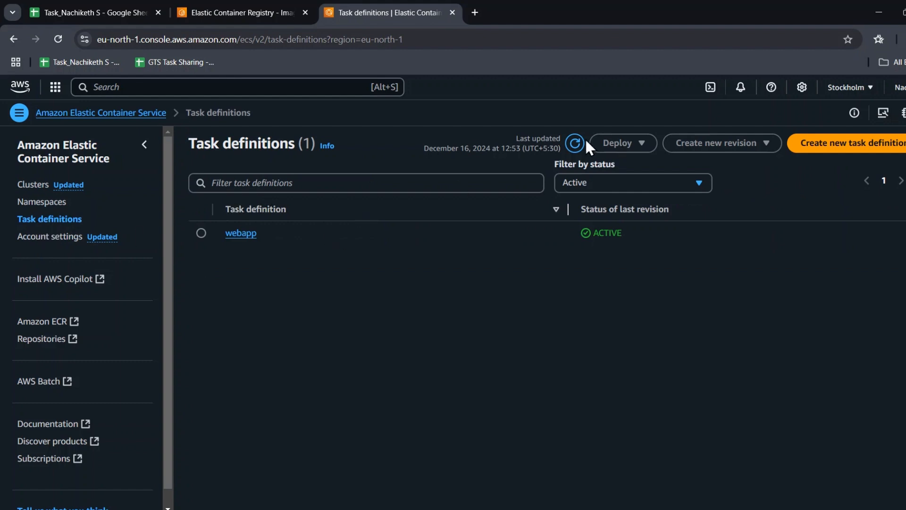
click(572, 142)
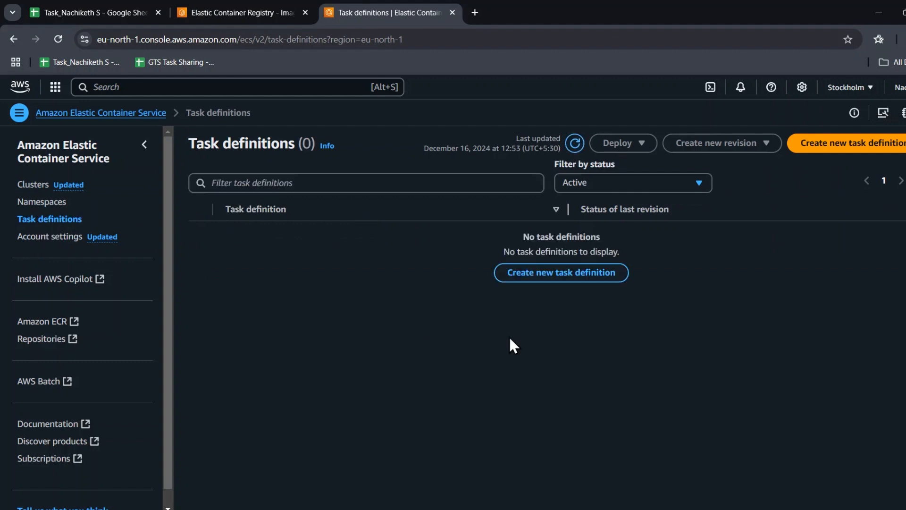
- Close the ECS tab, delete the demo private repository in ECR, and return to the AWS console home
middle_click(387, 1)
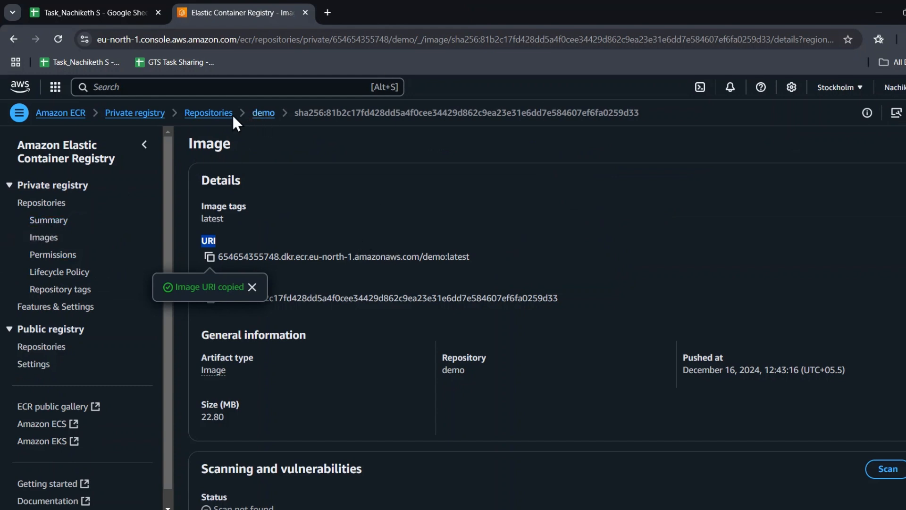
click(218, 113)
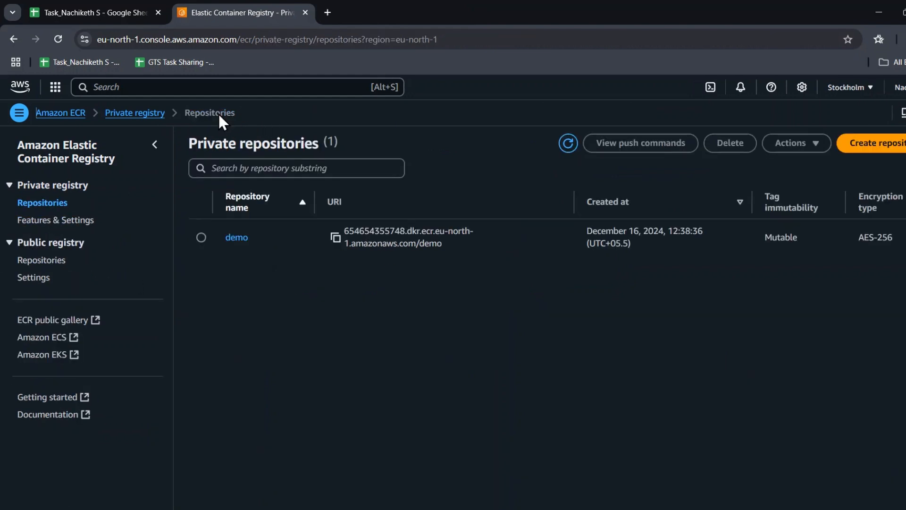
click(202, 237)
click(720, 152)
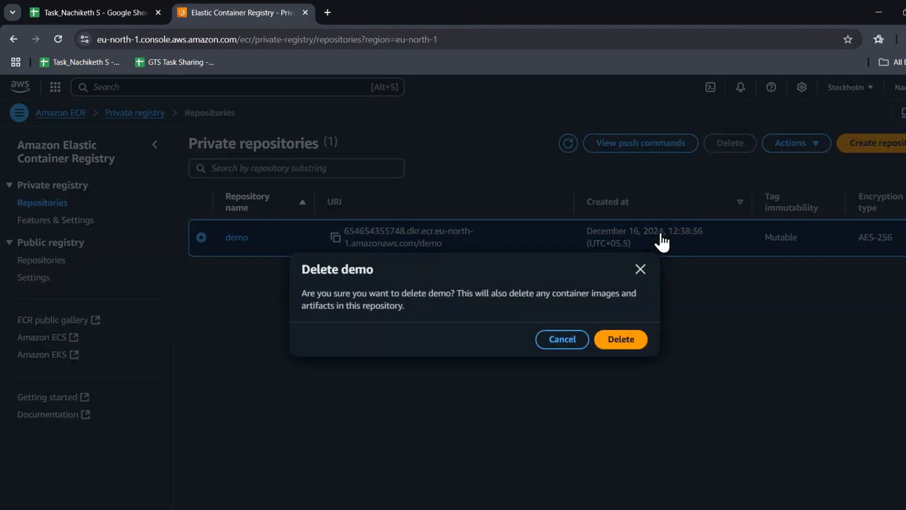
click(628, 347)
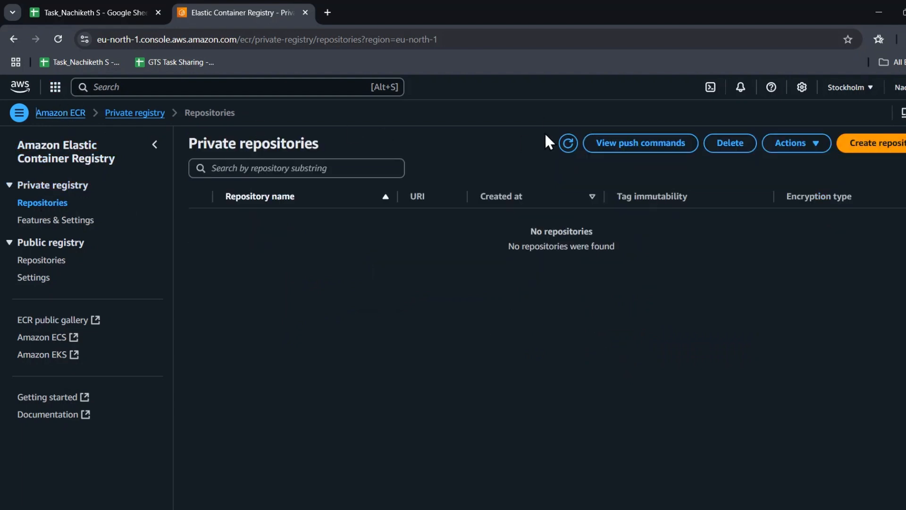
click(56, 41)
click(21, 90)
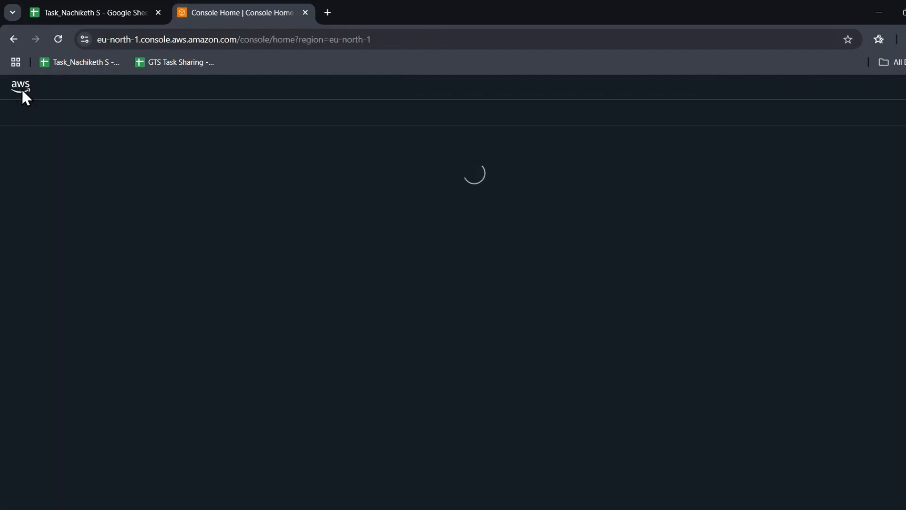